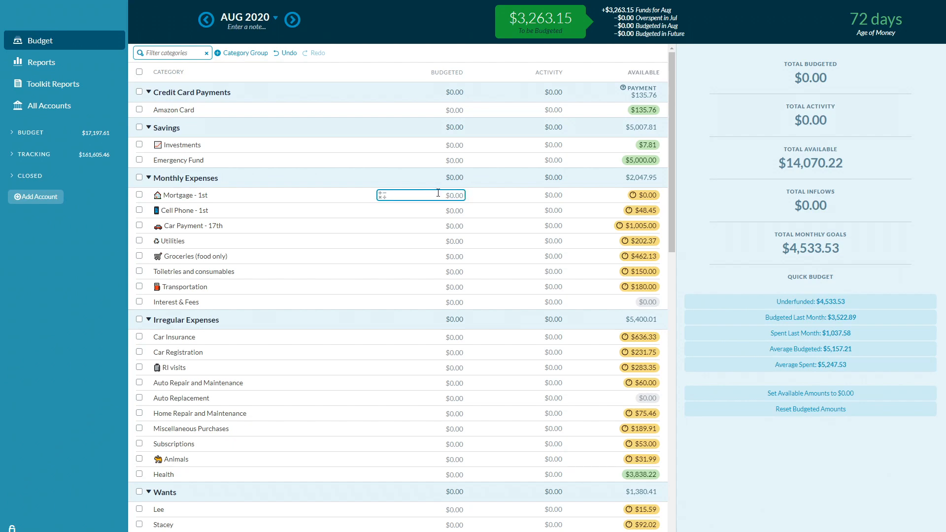
Step: Budget $530.00 for Mortgage - 1st and $48.45 for Cell Phone - 1st in August 2020
left_click(456, 194)
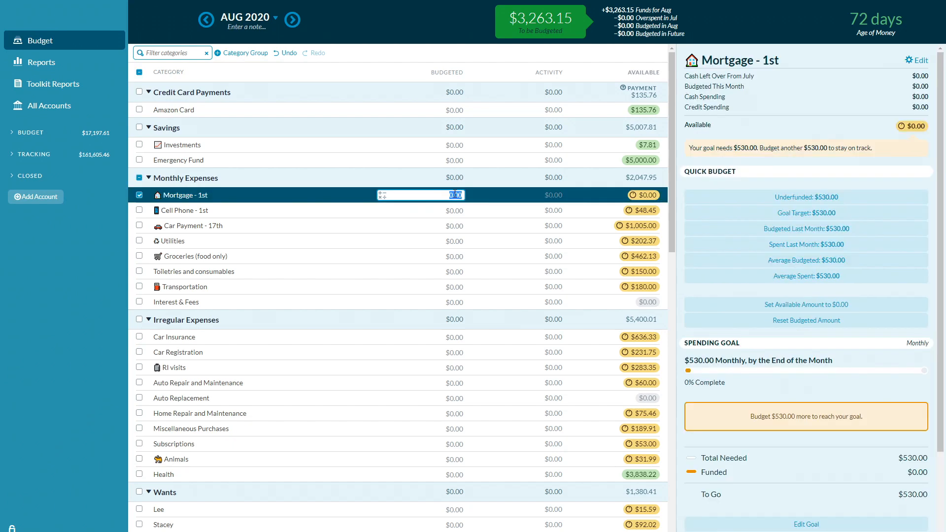
type("530")
key("Return")
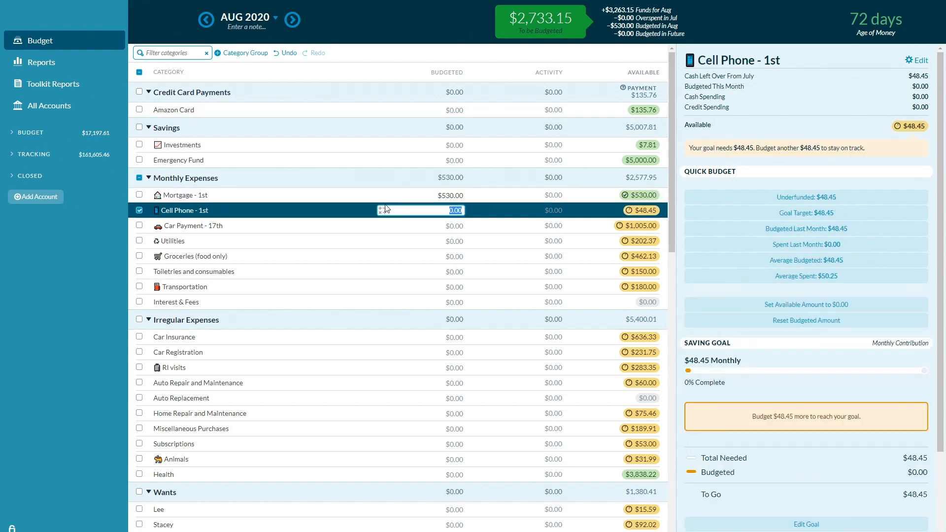
type("48.45")
key("Return")
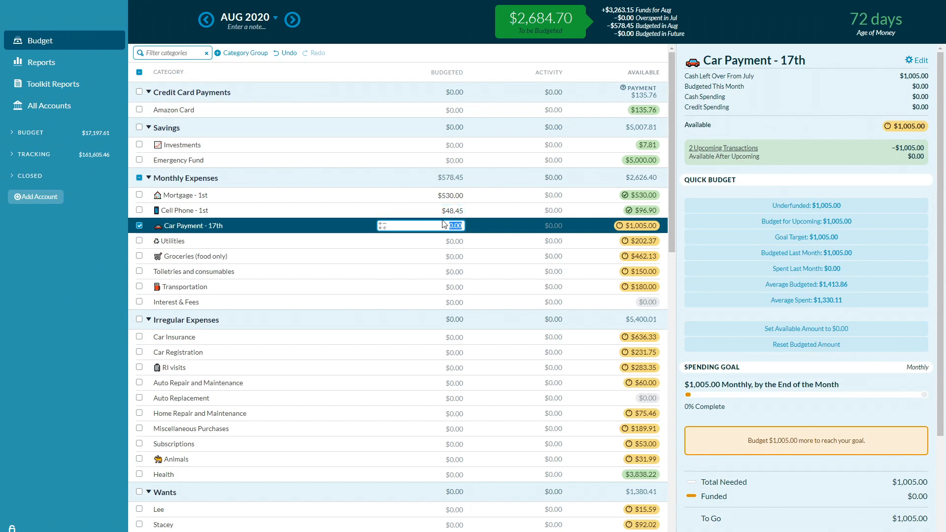
Step: Budget the underfunded amounts of $1,005.00 for Car Payment - 17th and $400.00 for Utilities
left_click(803, 204)
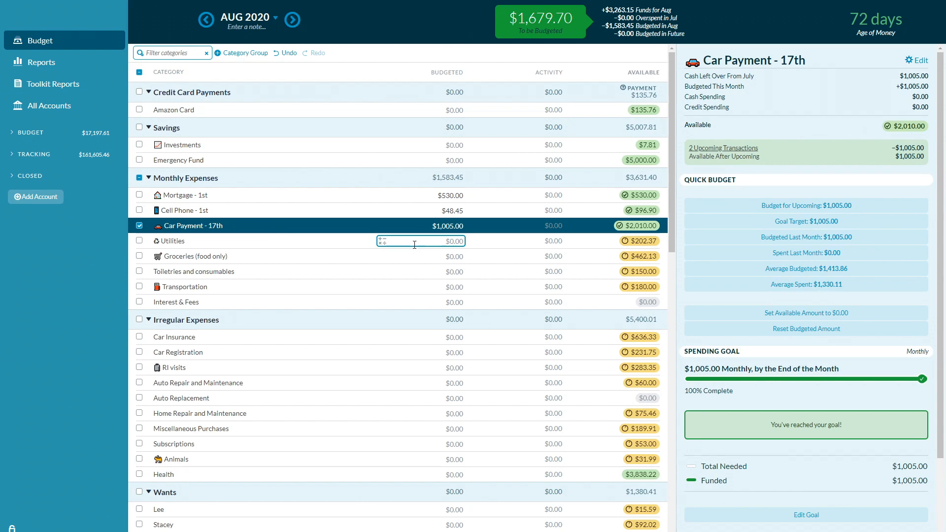
left_click(420, 245)
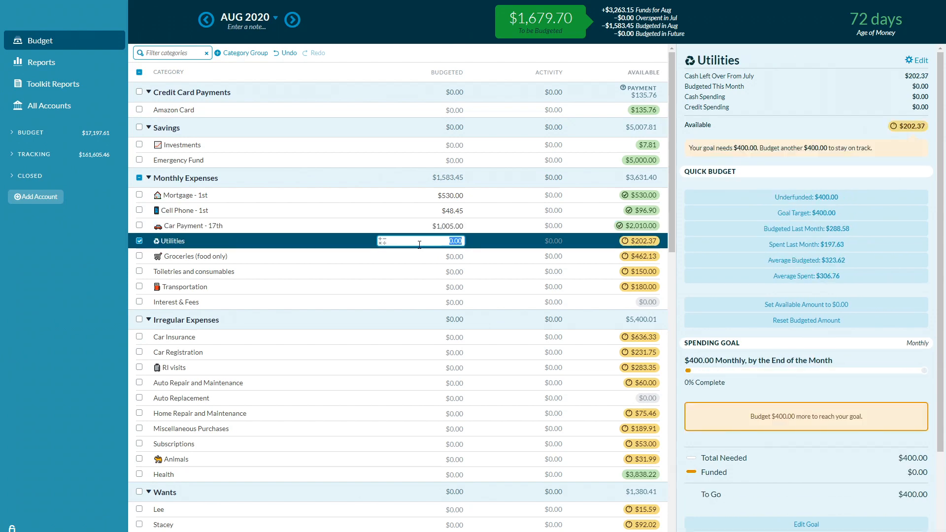
left_click(779, 198)
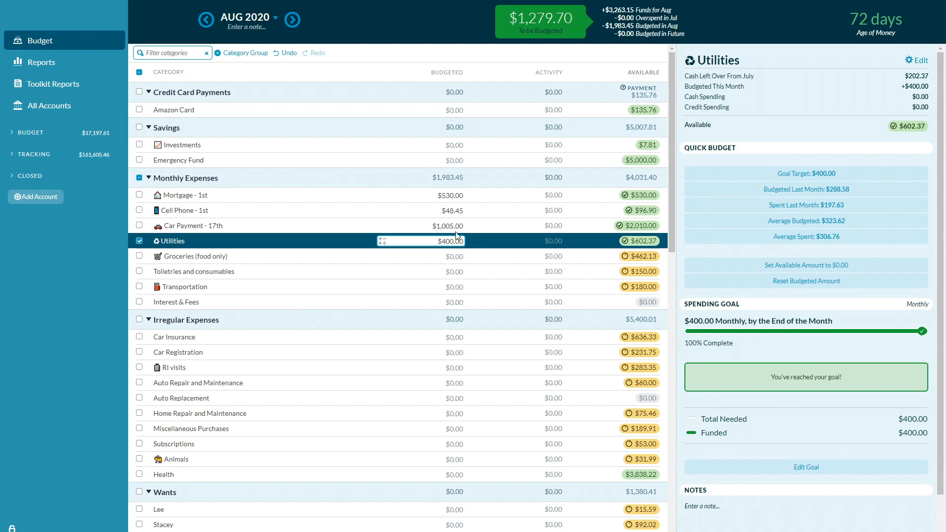
left_click(403, 270)
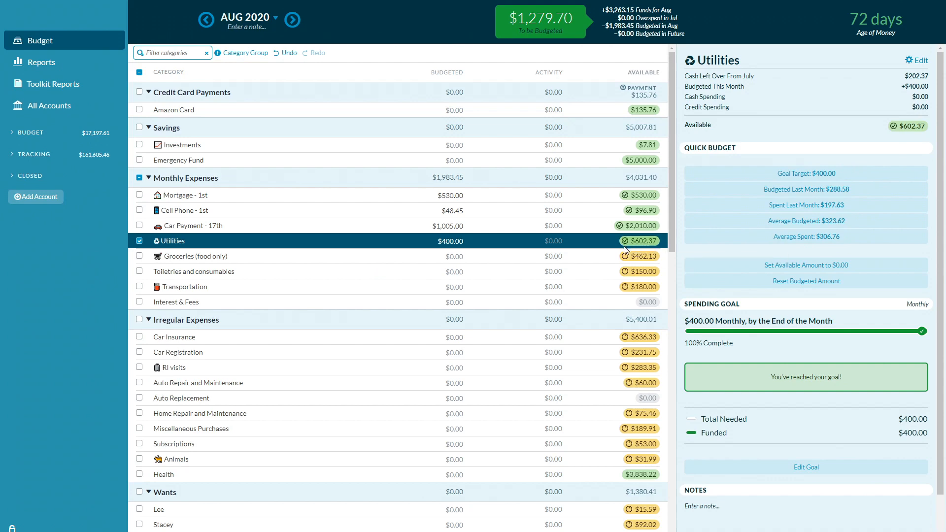
mouse_move(643, 247)
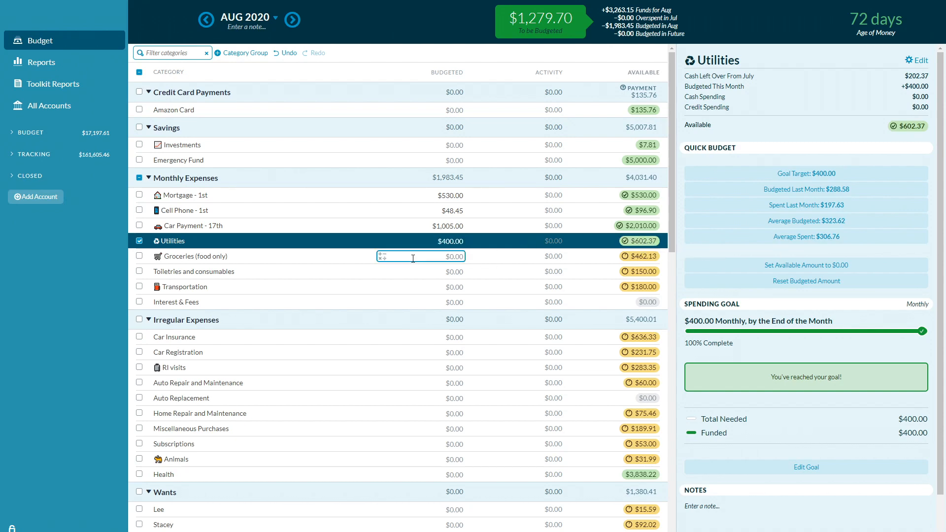
left_click(443, 241)
Step: Budget the underfunded amount of $600.00 for Groceries (food only)
left_click(419, 256)
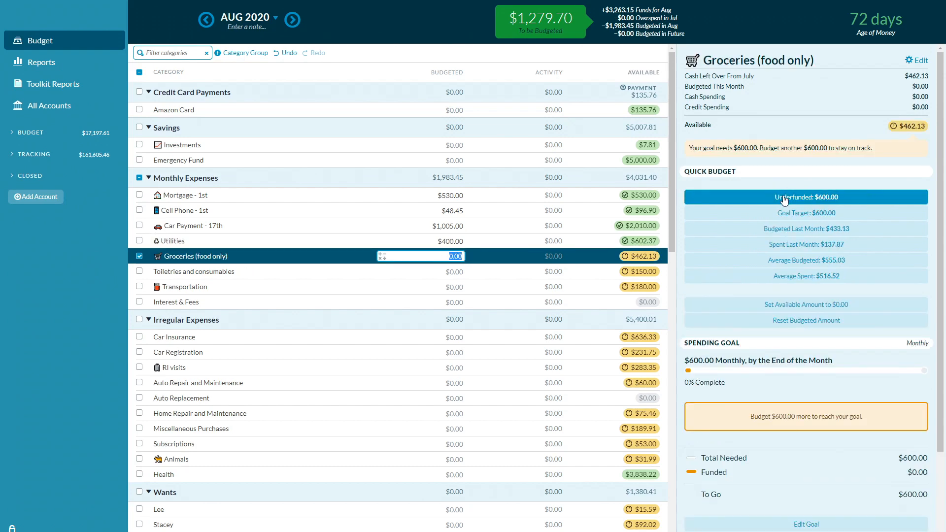
left_click(785, 197)
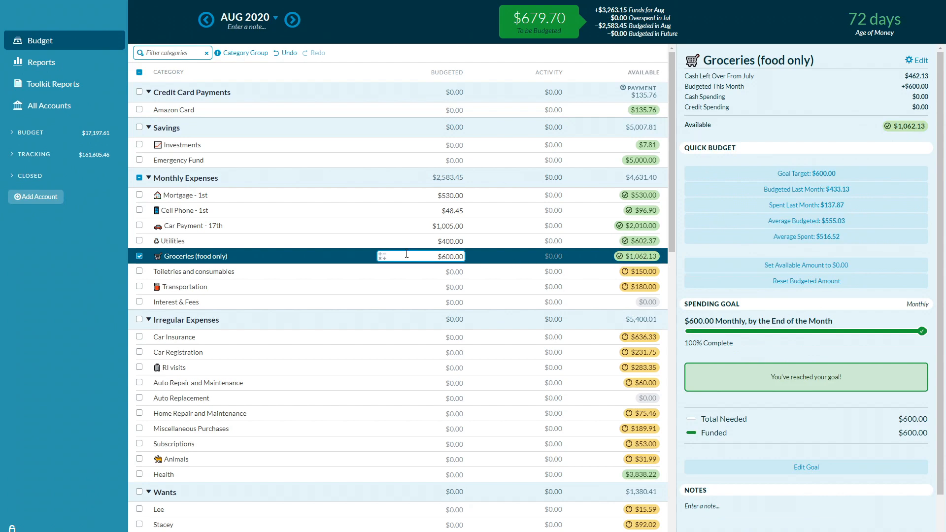
left_click(442, 257)
left_click(433, 270)
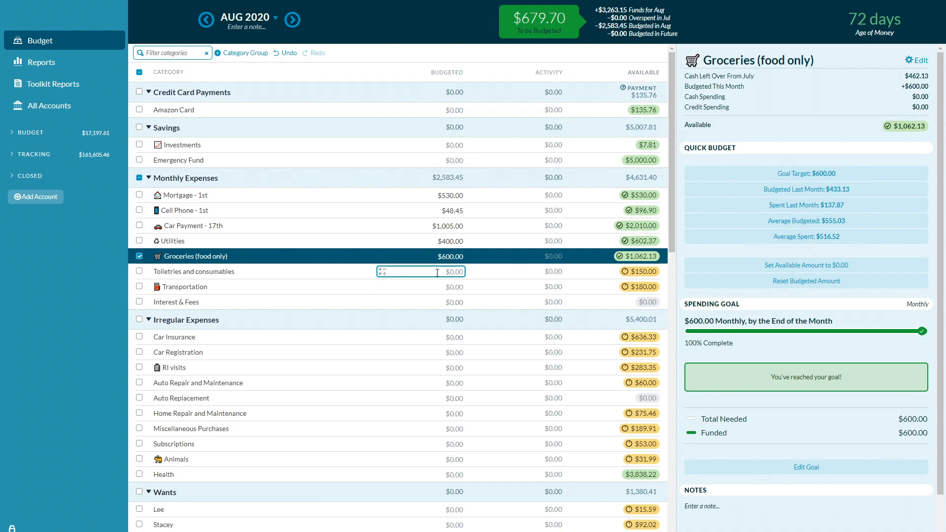
left_click(437, 272)
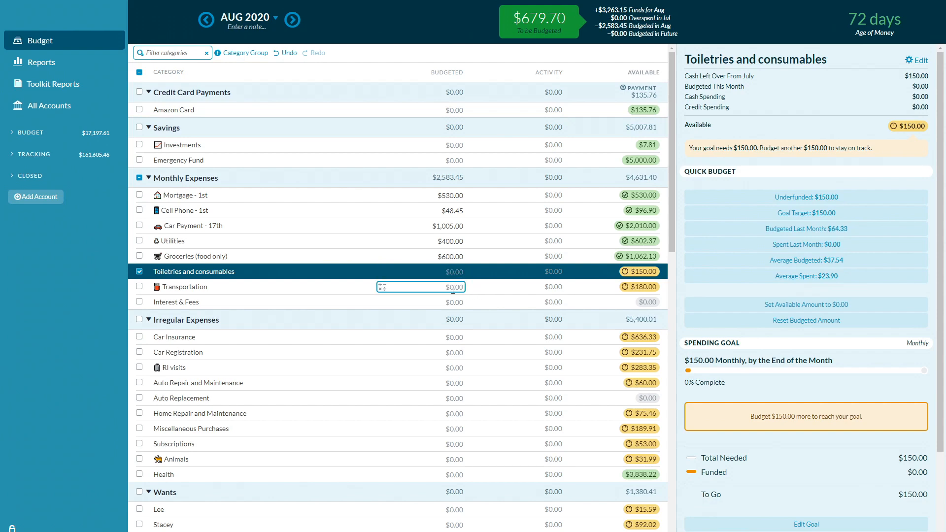
left_click(456, 290)
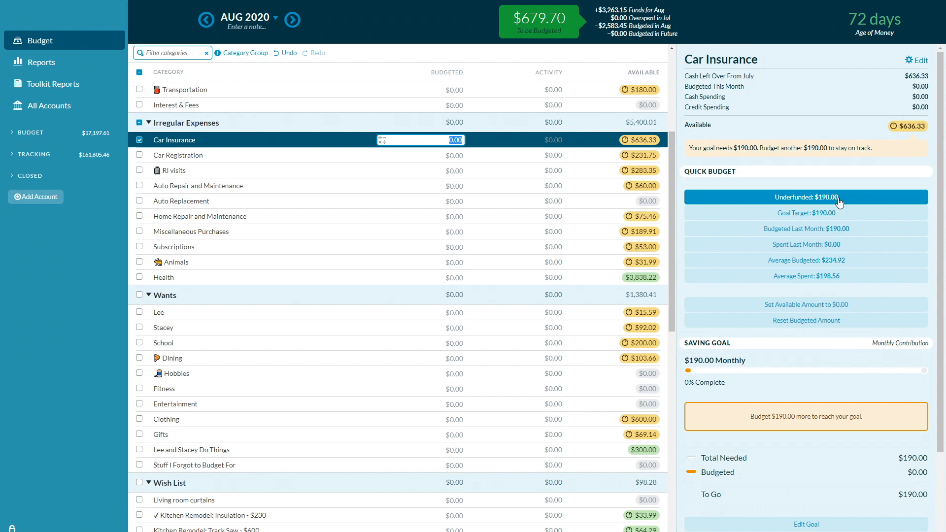
Step: Under Irregular Expenses, budget the underfunded $190.00 for Car Insurance and $30.00 for Car Registration
left_click(838, 197)
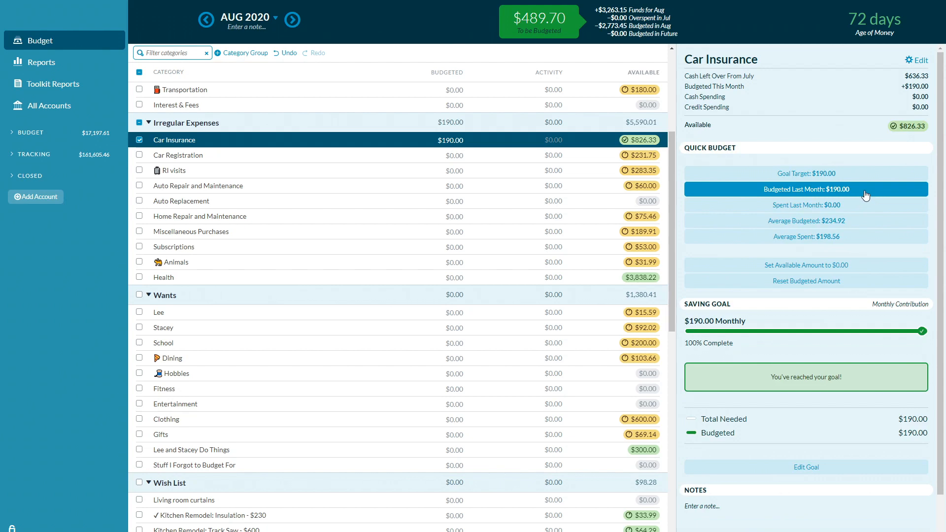
left_click(398, 158)
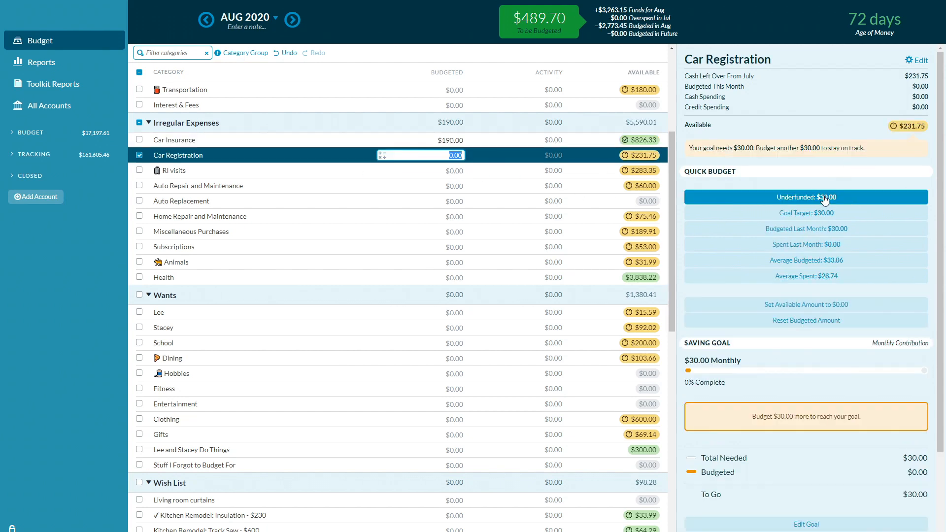
left_click(825, 198)
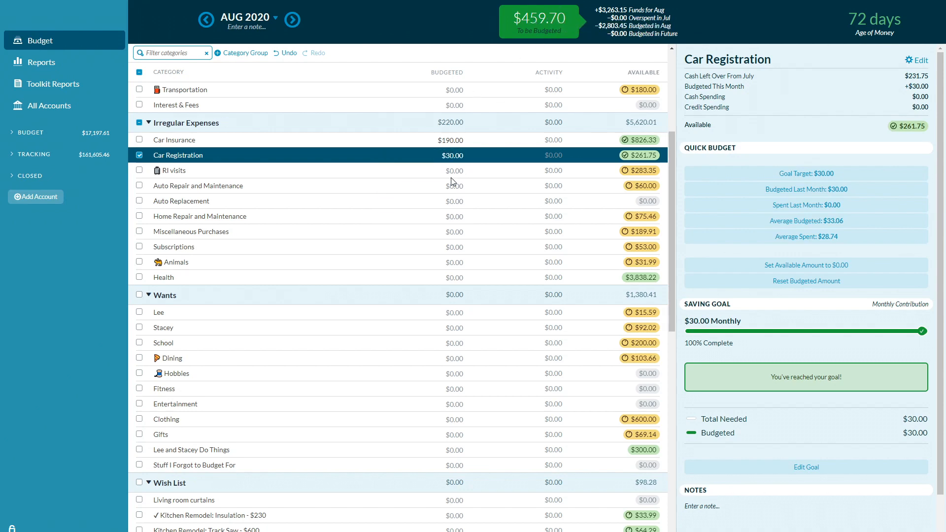
Step: Budget the underfunded amounts of $50.00 for RI visits and $20.00 for Auto Repair and Maintenance
left_click(483, 169)
left_click(814, 198)
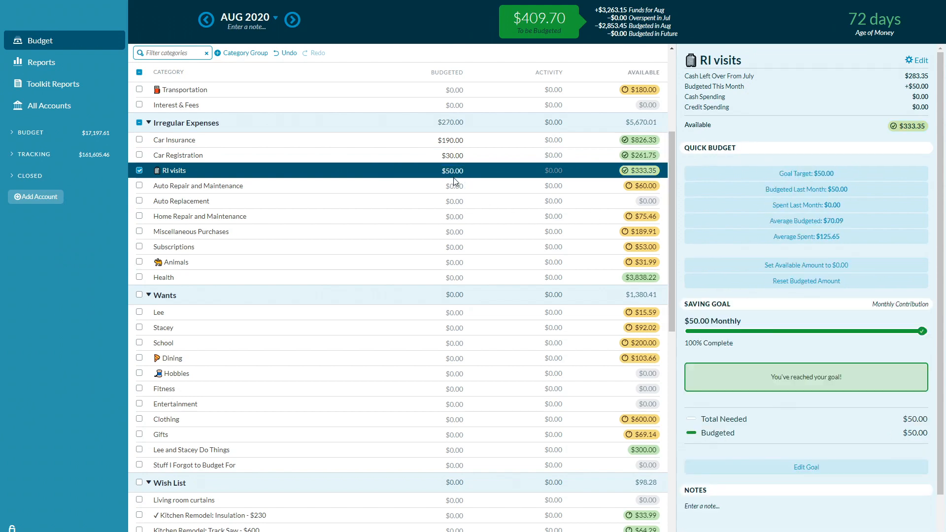
left_click(453, 184)
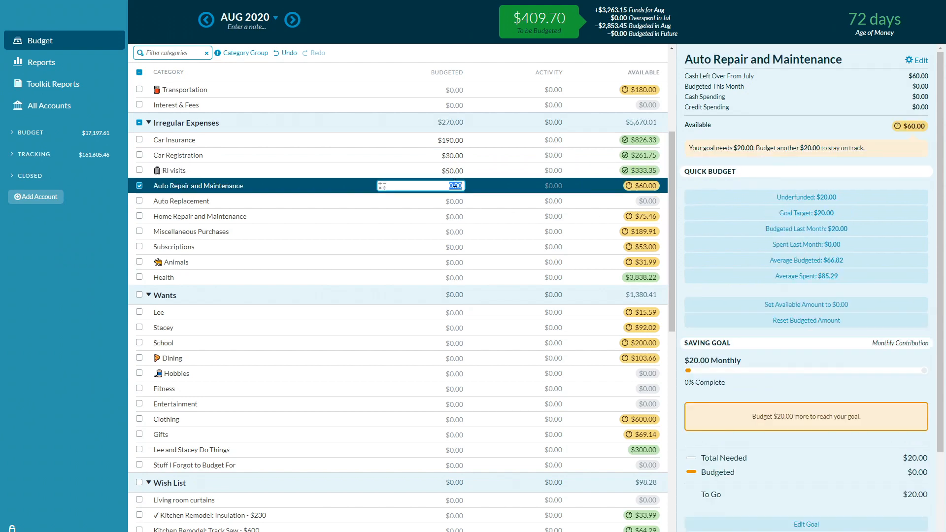
left_click(805, 199)
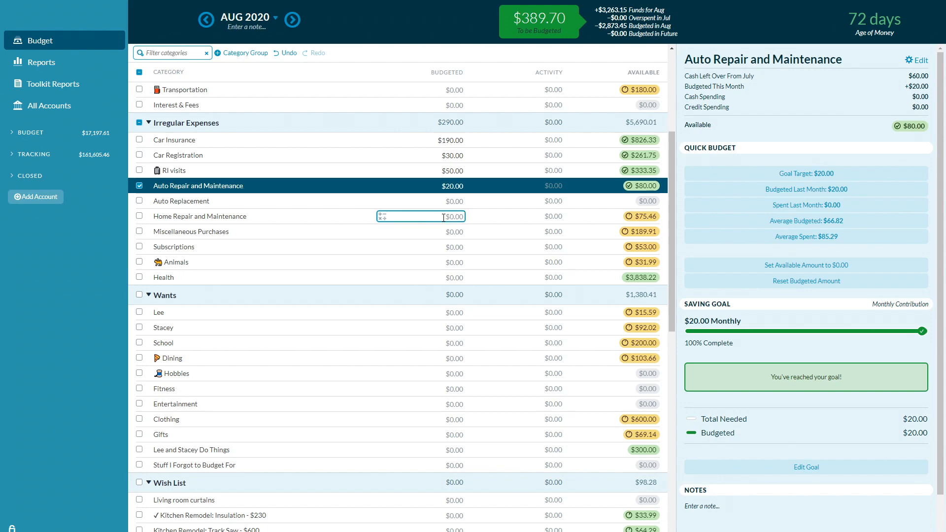
Step: Budget the underfunded amounts of $60.00 for Home Repair and Maintenance and $200.00 for Miscellaneous Purchases
left_click(444, 217)
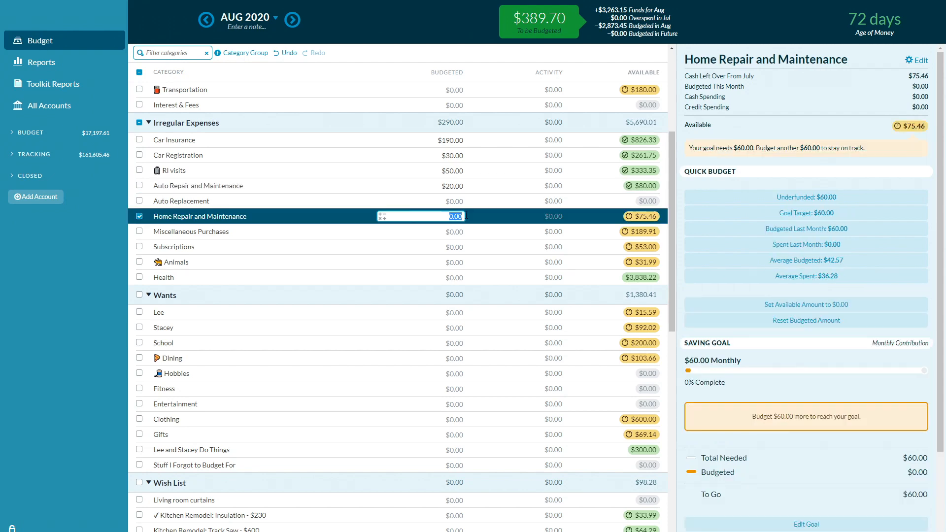
left_click(738, 199)
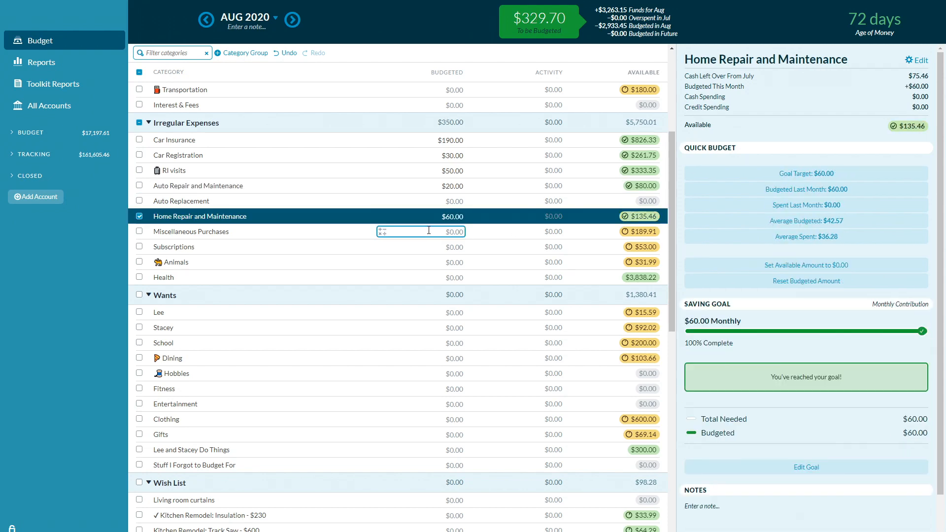
left_click(436, 230)
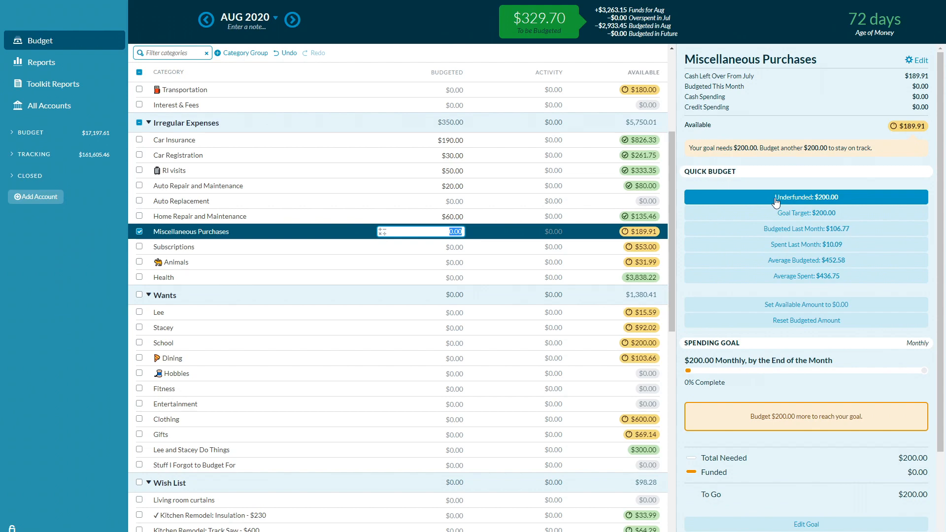
left_click(777, 202)
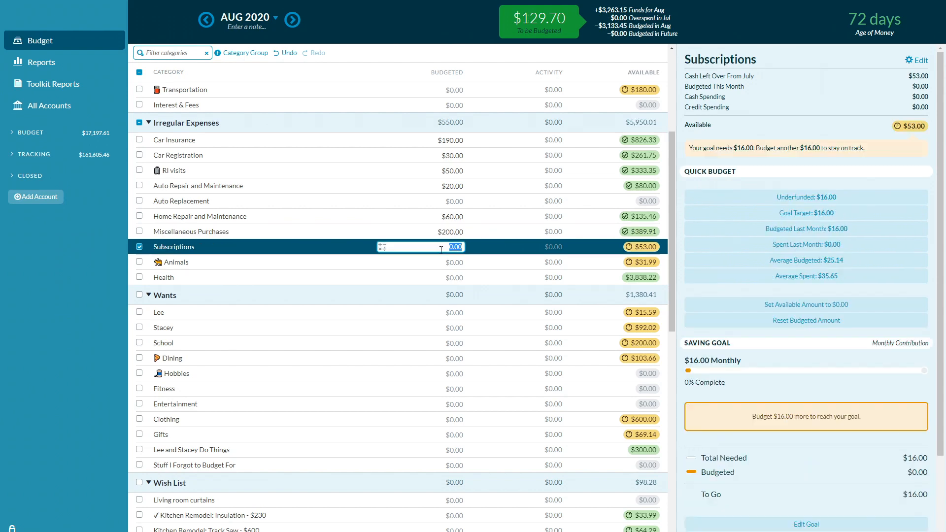
Step: Budget the underfunded amounts of $16.00 for Subscriptions and $25.00 for Animals
left_click(753, 199)
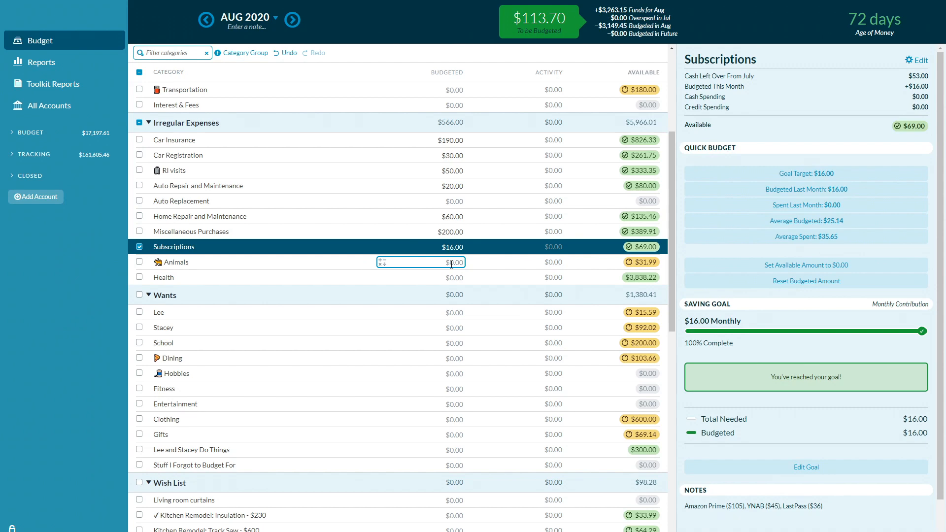
left_click(451, 262)
left_click(808, 197)
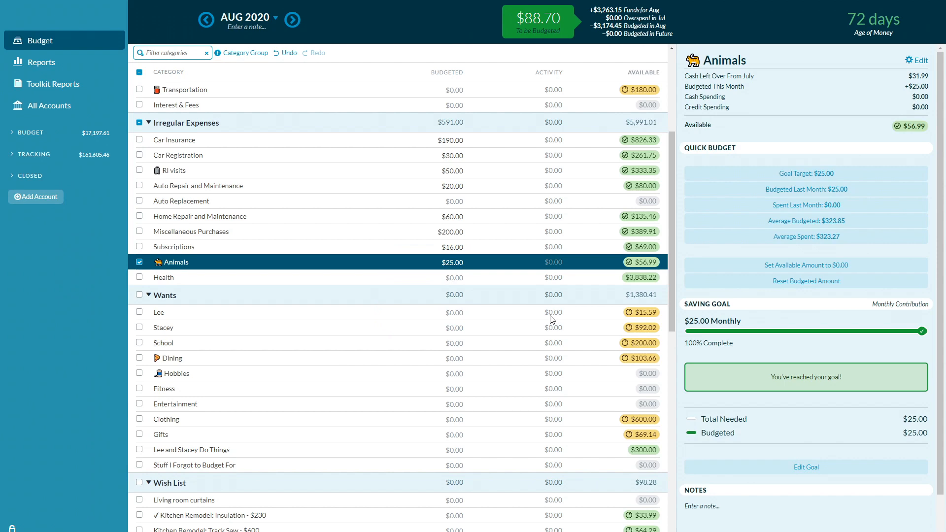
Step: Under Wants, budget the underfunded $50.00 for the first personal category and the remaining $38.70 for the second
left_click(444, 313)
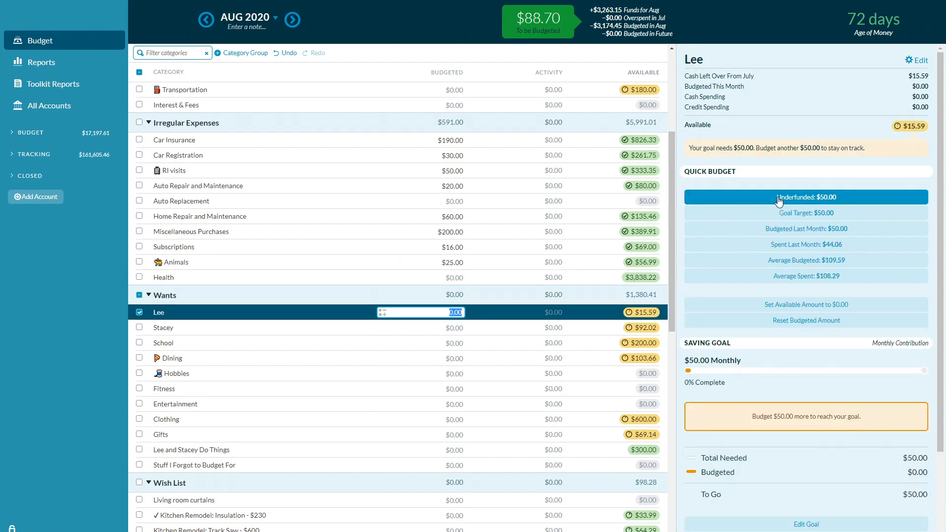
left_click(781, 199)
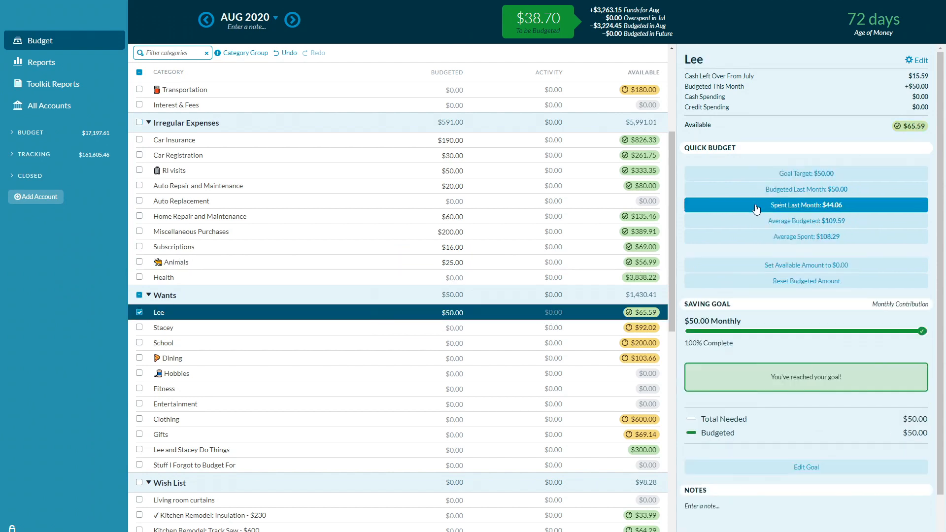
left_click(454, 328)
type("38.70")
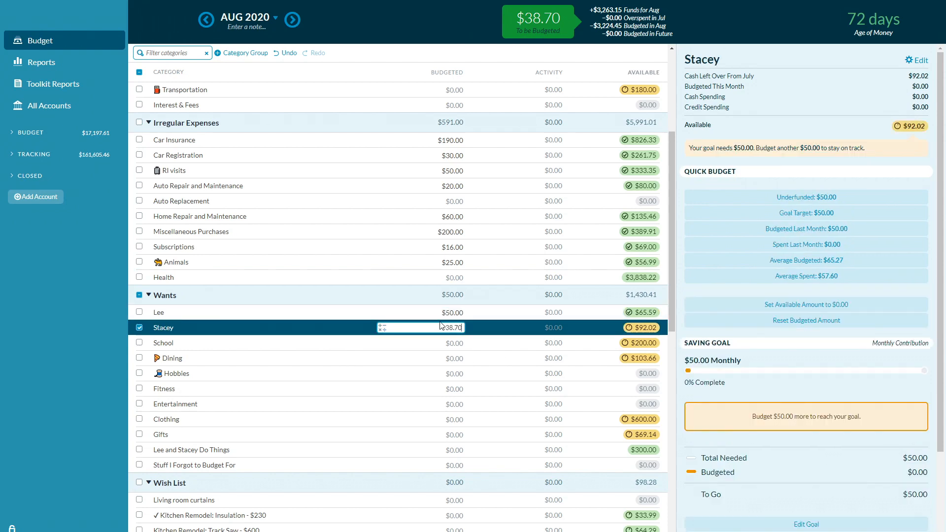
key("Return")
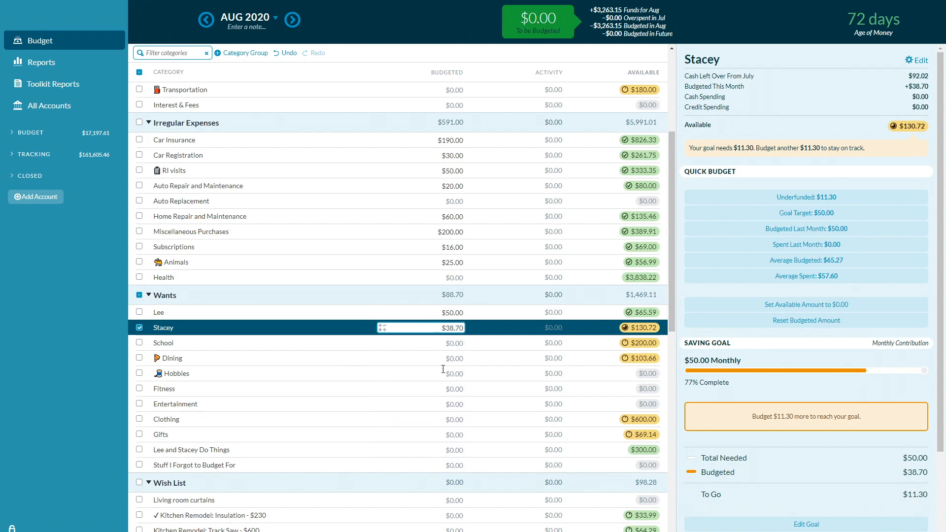
scroll(448, 419, "up", 4)
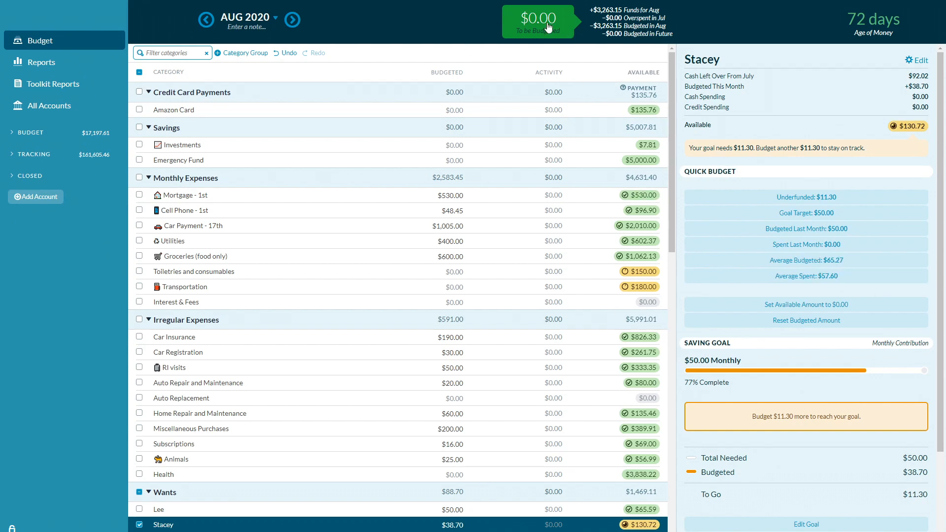
mouse_move(549, 27)
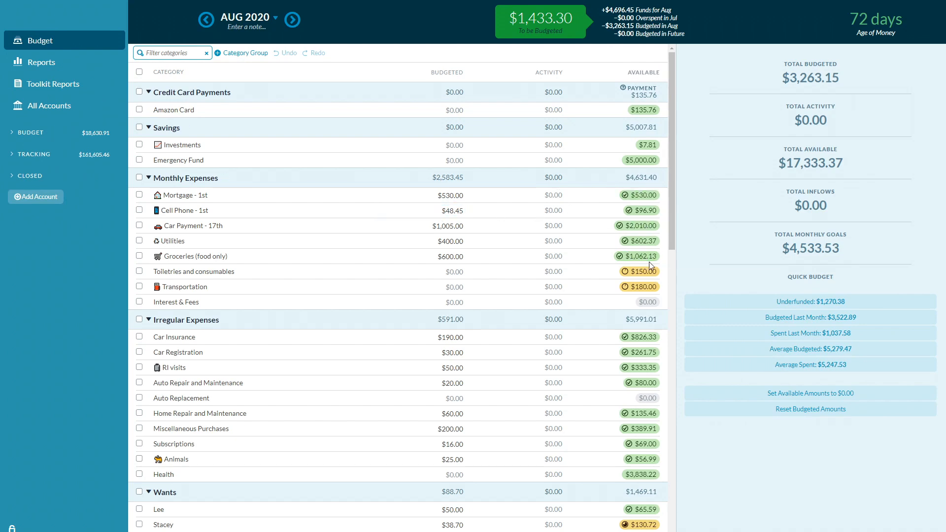
Step: Under Monthly Expenses, budget $150.00 for Toiletries and consumables
left_click(437, 271)
mouse_move(644, 272)
left_click(441, 272)
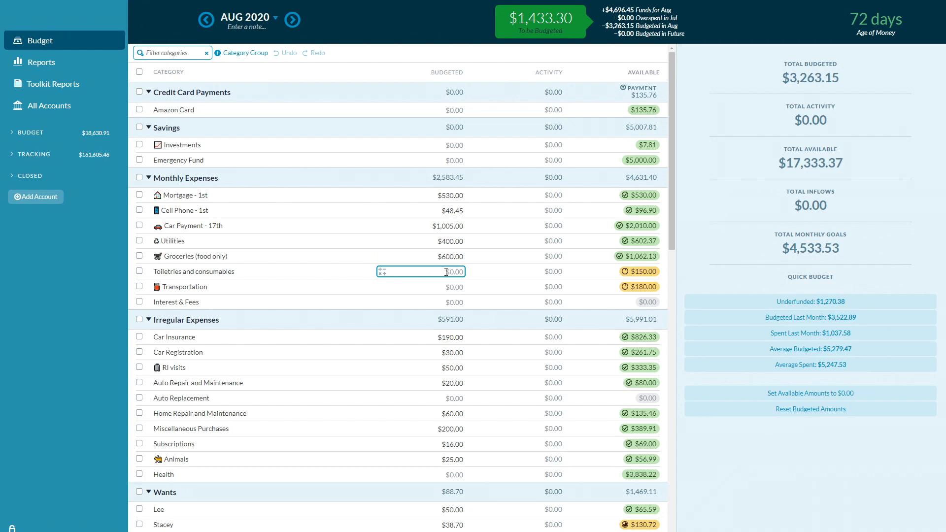
left_click(455, 271)
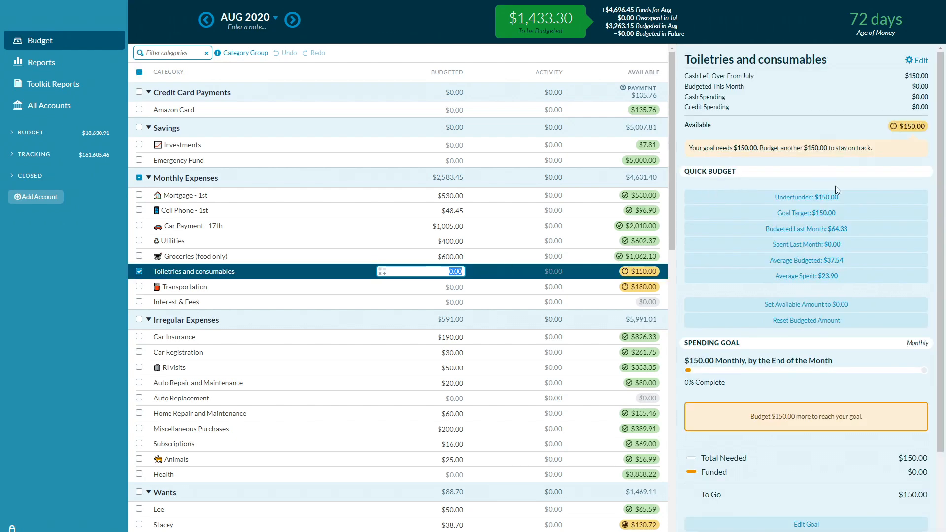
left_click(424, 274)
key("Return")
Step: Under Monthly Expenses, budget $90.00 for Transportation
left_click(434, 286)
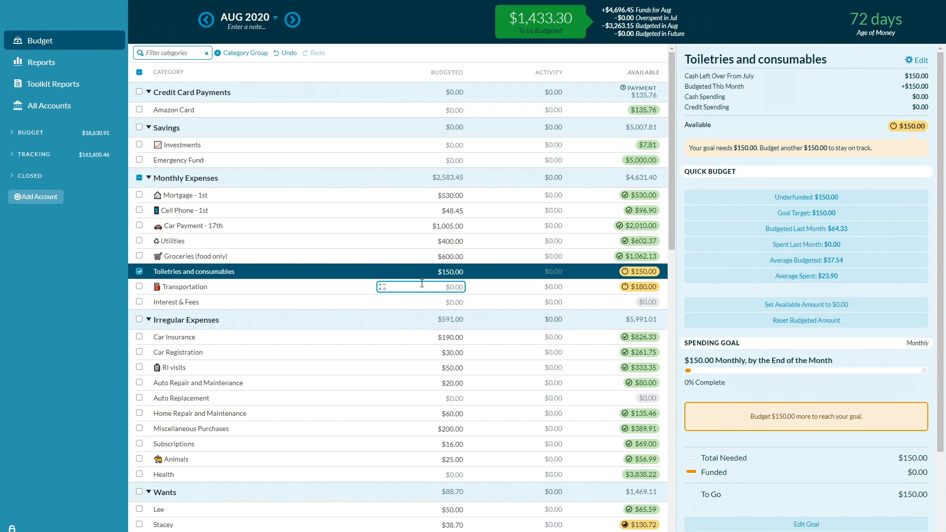
left_click(425, 289)
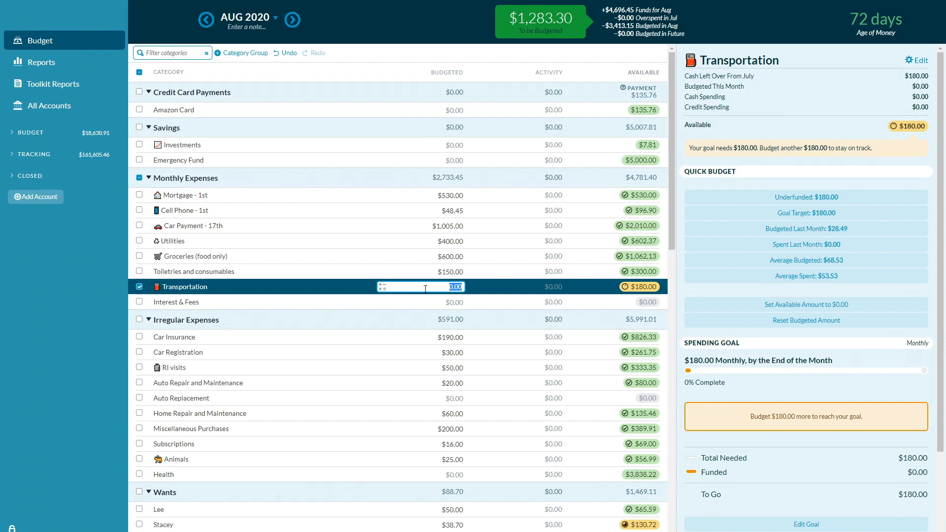
type("90")
key("Return")
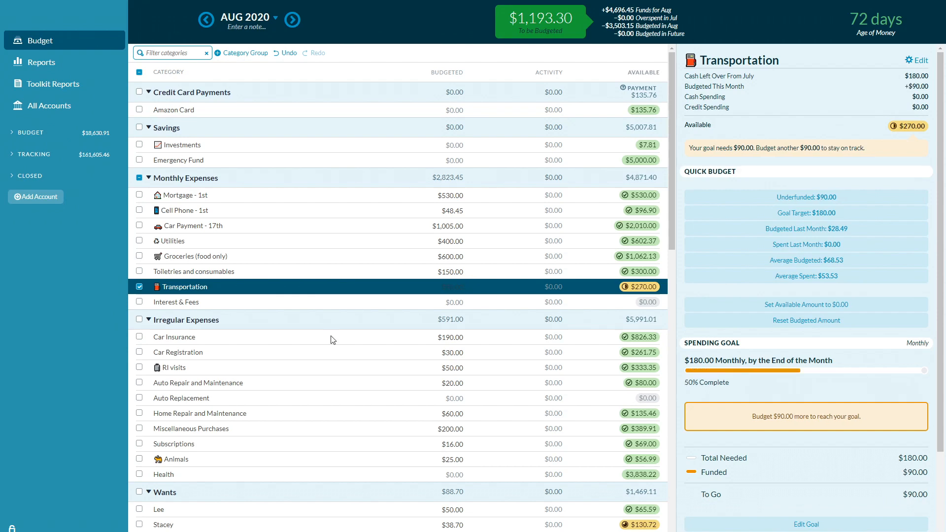
Step: Under Wants, set the second personal category's budgeted amount to $50.00 to meet its monthly goal
scroll(530, 340, "down", 1)
scroll(536, 232, "down", 1)
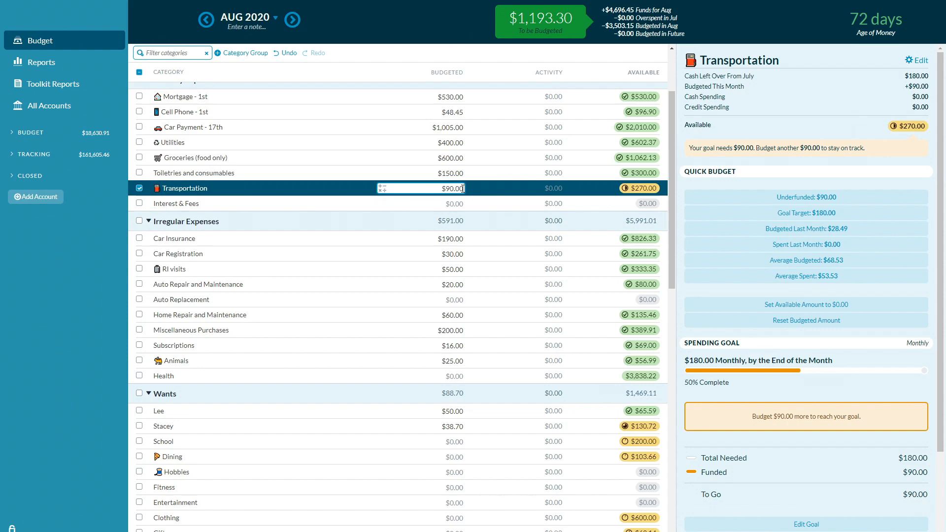
scroll(477, 308, "down", 1)
scroll(477, 306, "down", 1)
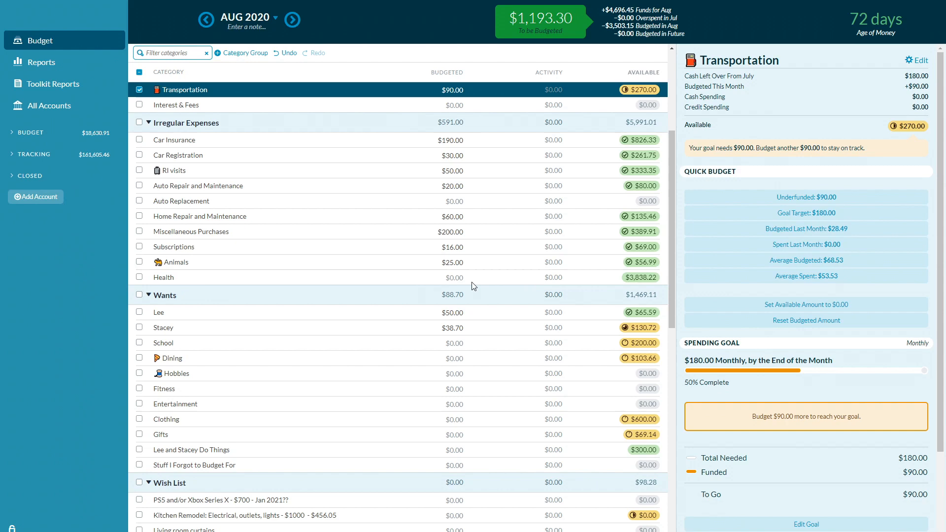
scroll(499, 284, "down", 2)
left_click(443, 214)
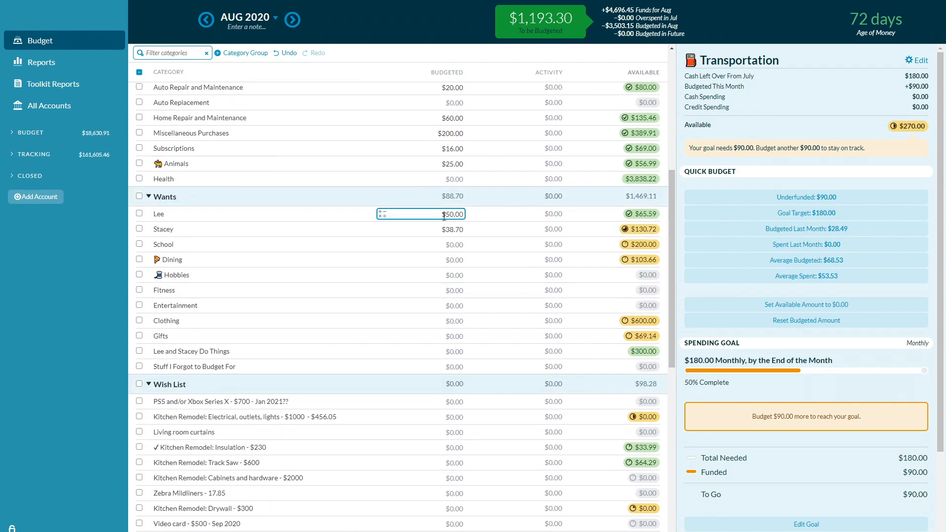
left_click(442, 232)
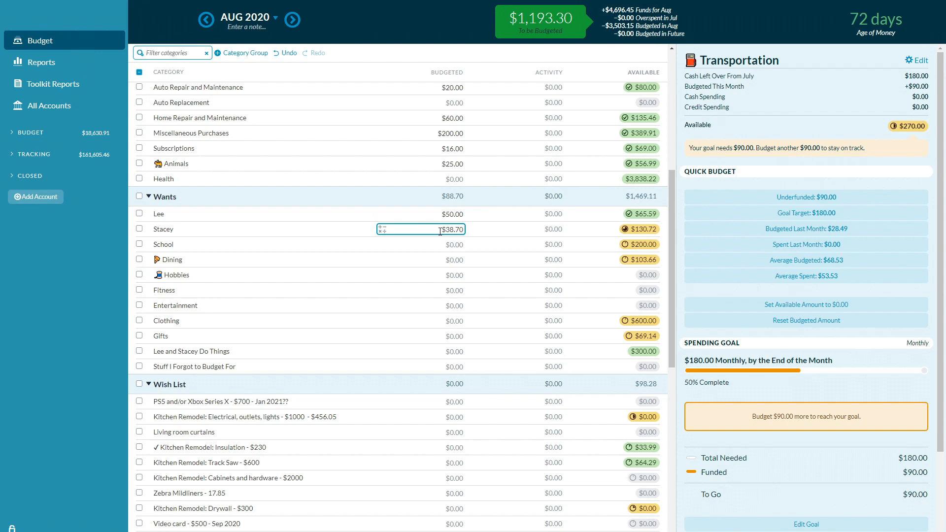
left_click(440, 232)
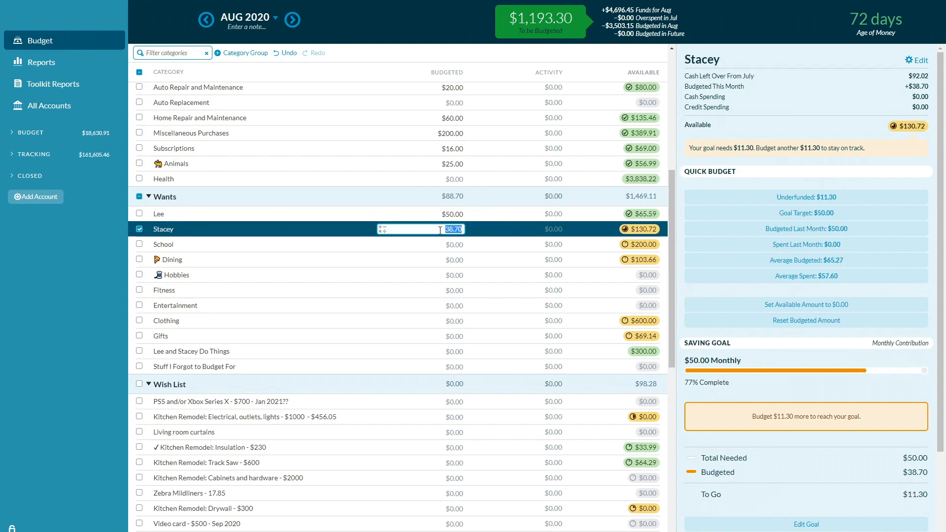
type("50")
Step: Under Wants, budget $100.00 for School and $150.00 for Dining
left_click(454, 245)
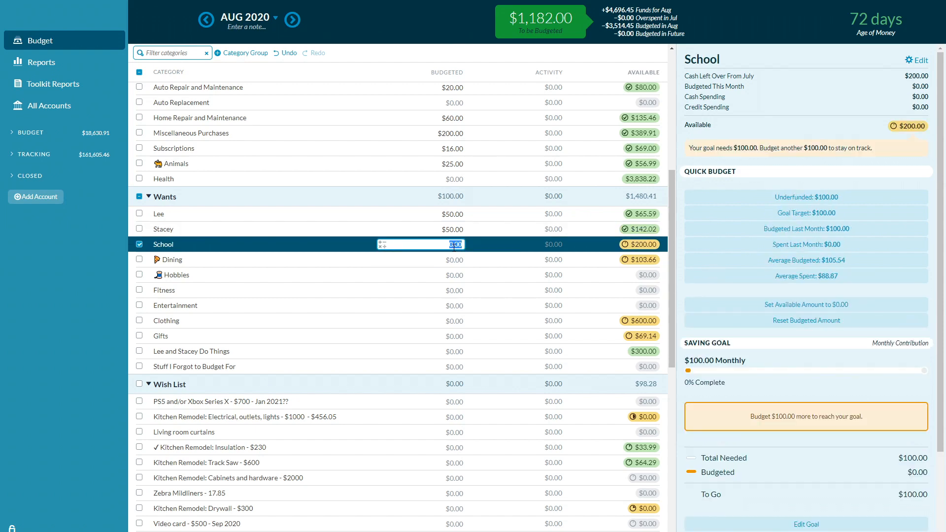
type("100")
key("Return")
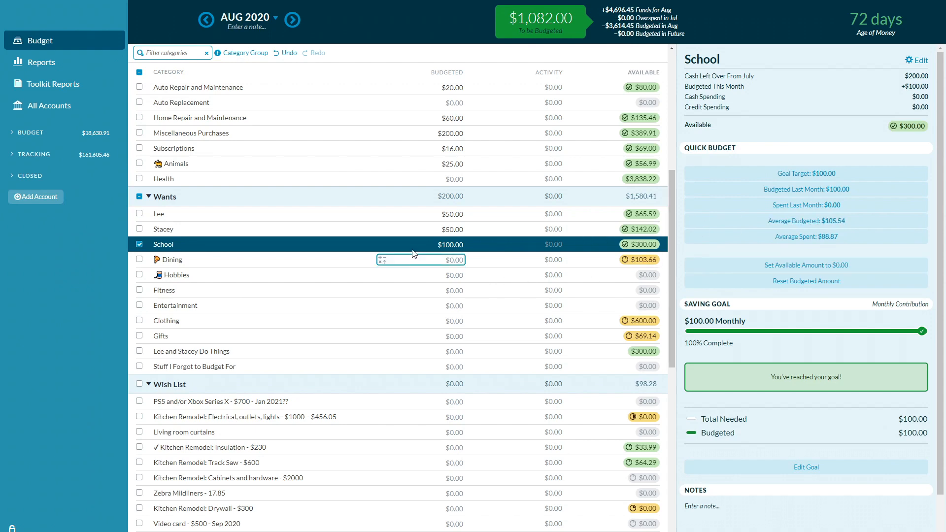
left_click(454, 261)
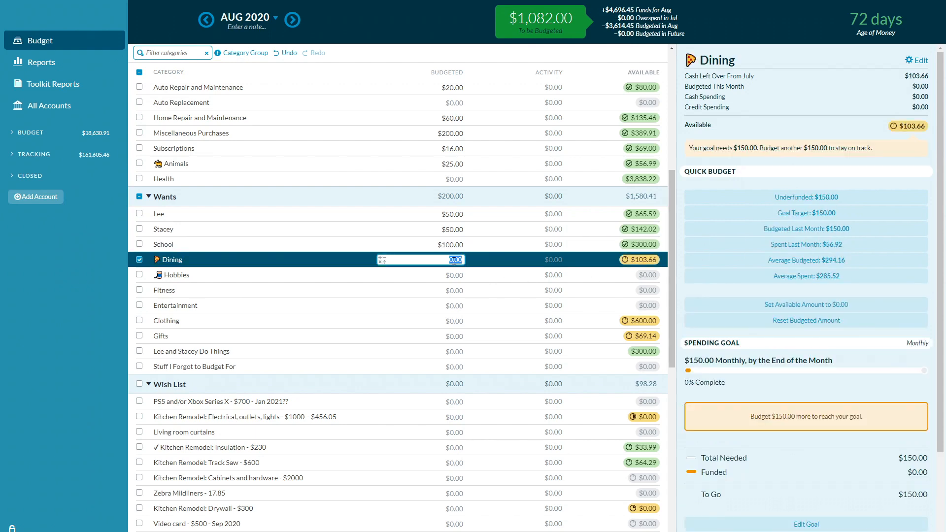
type("150")
key("Return")
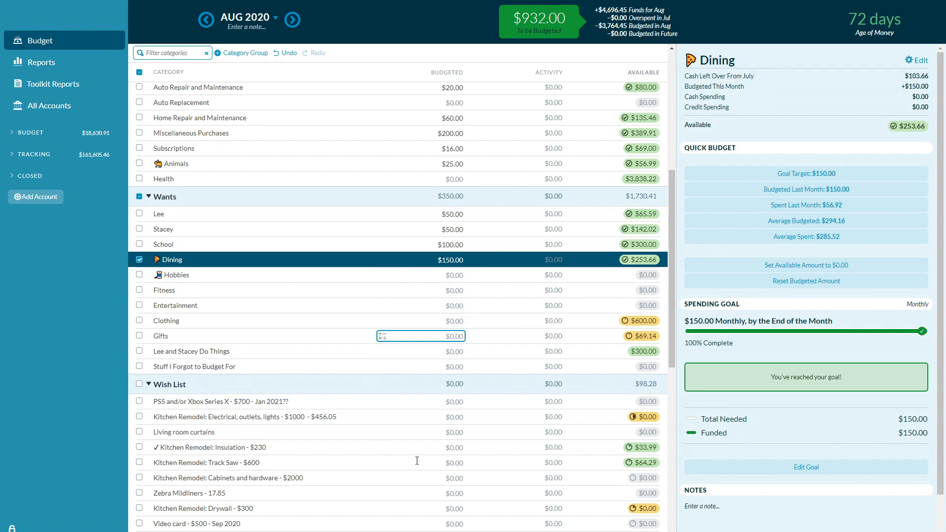
Step: Under Wants, budget $10.00 for Gifts
left_click(454, 337)
type("10")
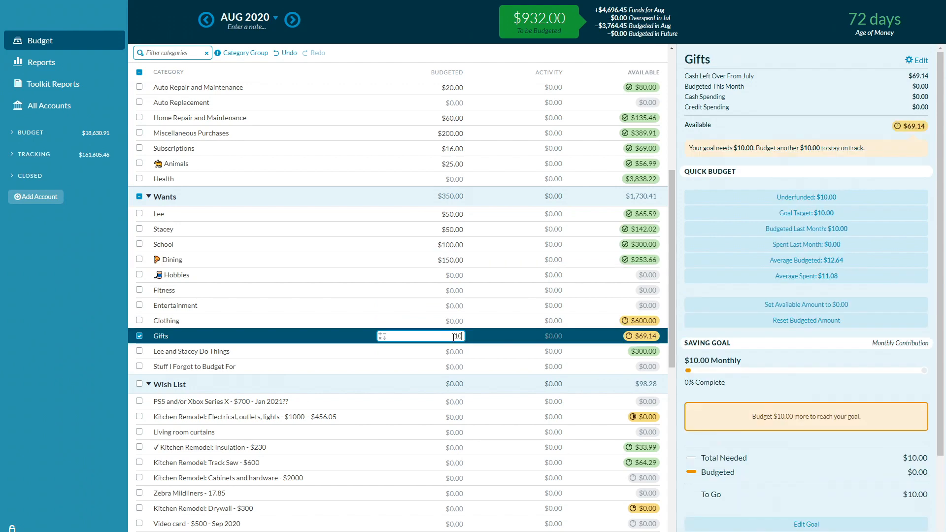
key("Return")
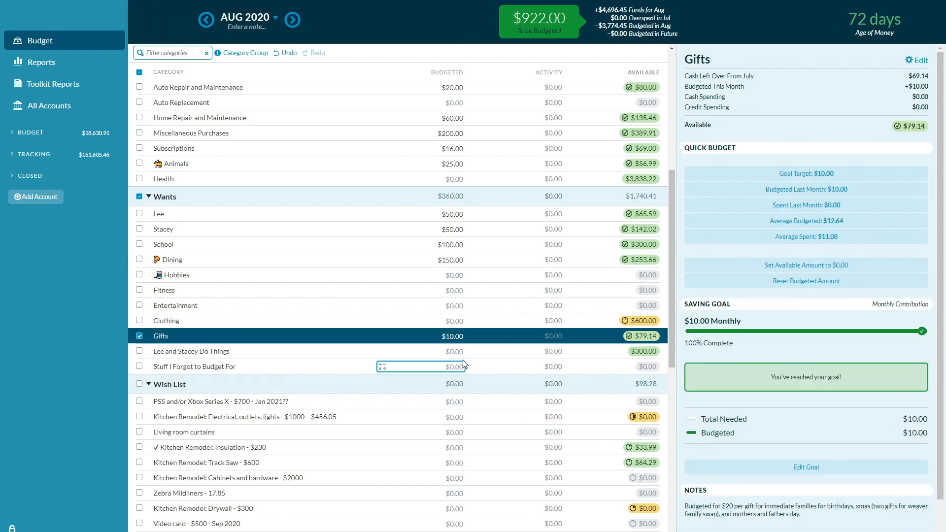
Step: Check the funding details of the couple's shared activities category under Wants and the Kitchen Remodel: Electrical category in the Wish List
left_click(541, 348)
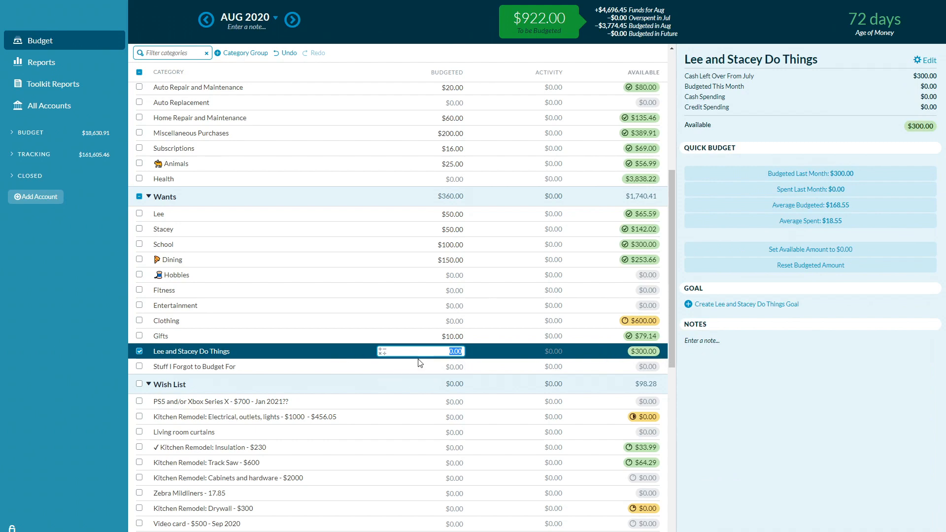
scroll(420, 364, "down", 1)
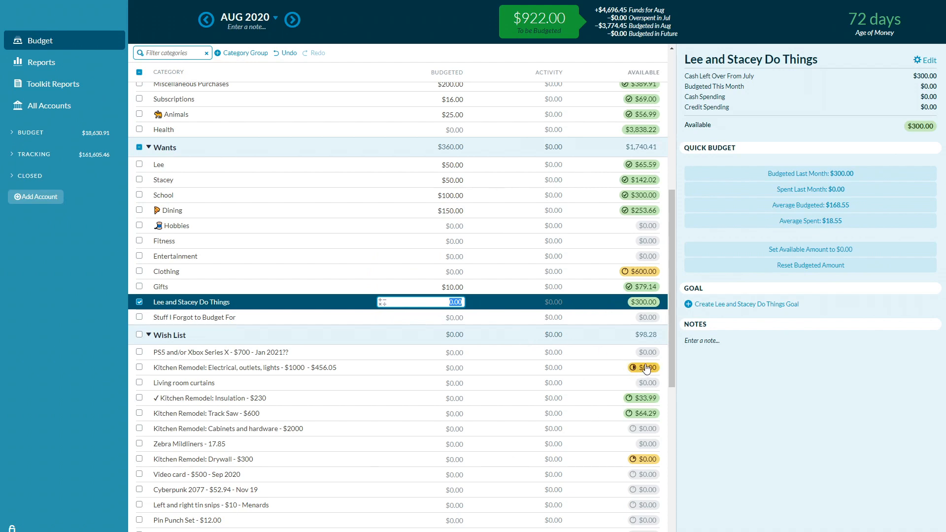
mouse_move(643, 373)
mouse_move(212, 373)
key("Escape")
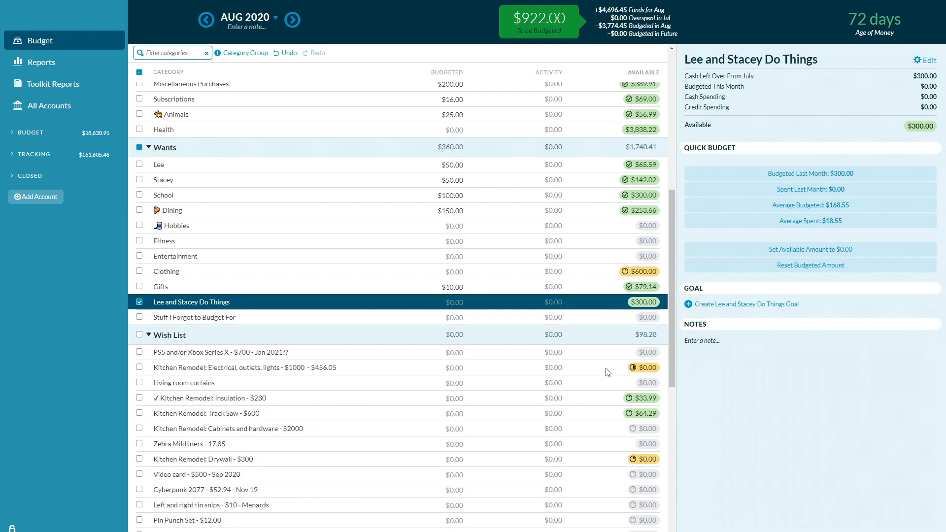
left_click(599, 372)
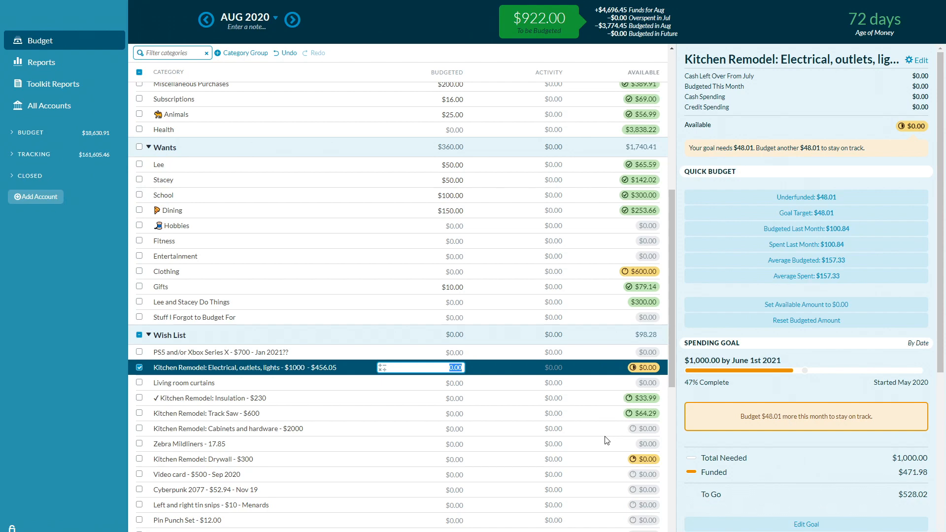
Step: Set the Transportation budget under Monthly Expenses to its full $180.00 goal
scroll(607, 441, "up", 2)
scroll(551, 428, "up", 5)
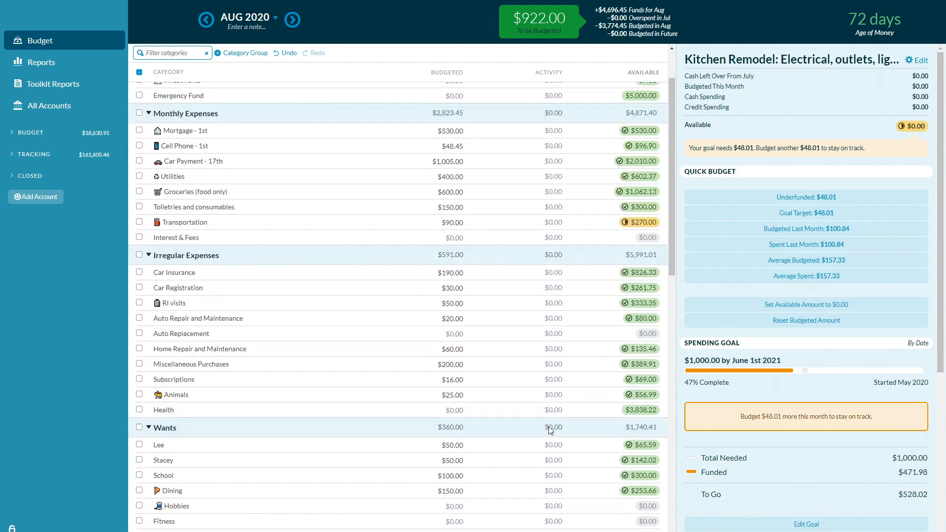
left_click(455, 292)
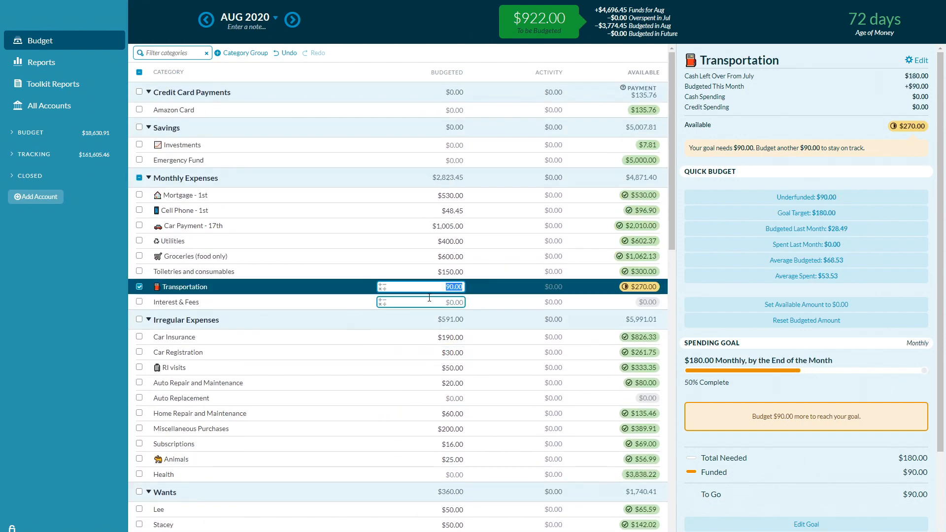
type("180")
key("Return")
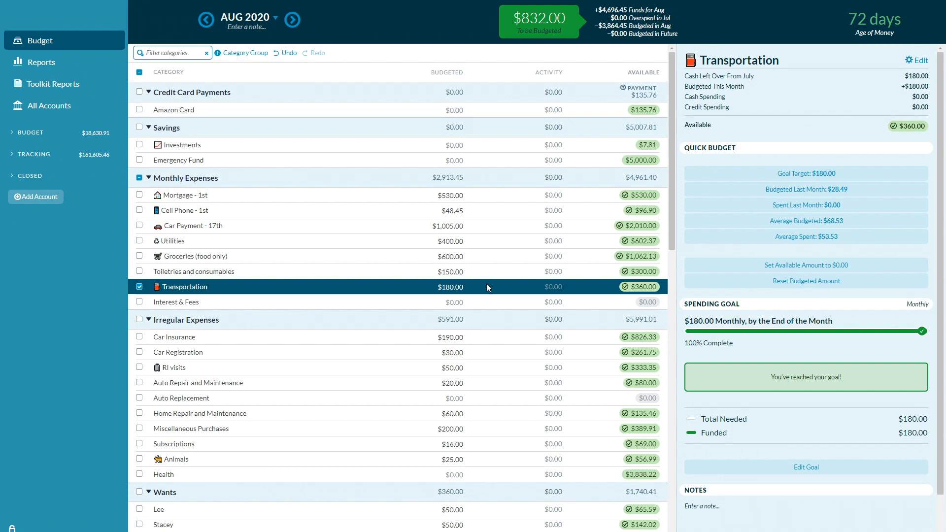
scroll(487, 283, "down", 1)
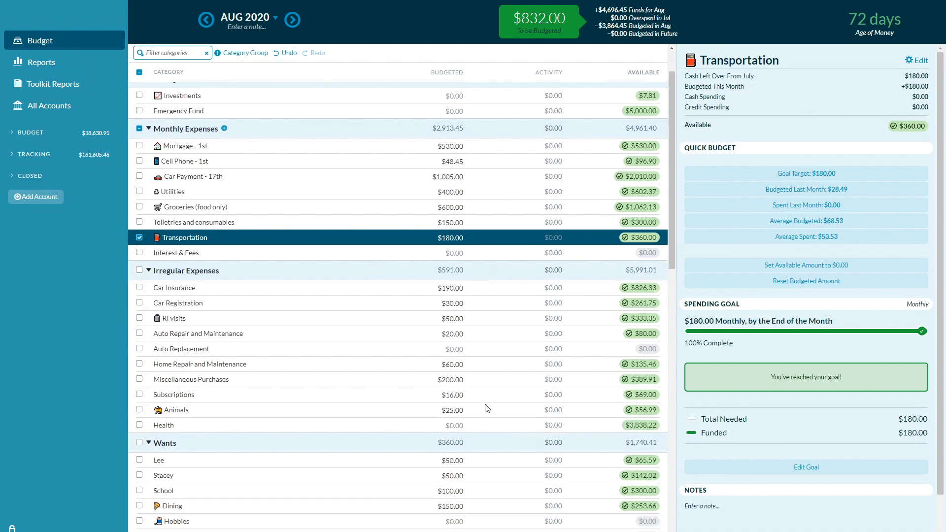
scroll(545, 304, "down", 5)
scroll(536, 312, "down", 5)
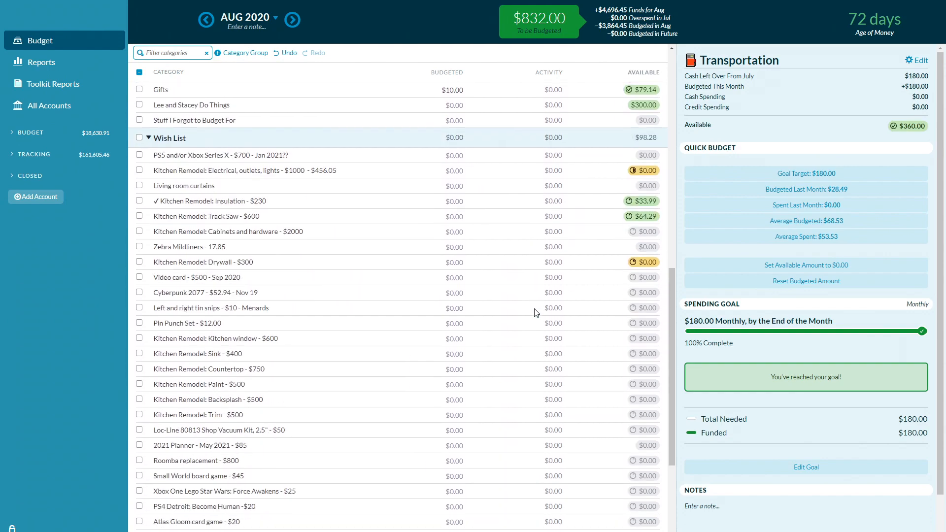
scroll(498, 368, "up", 10)
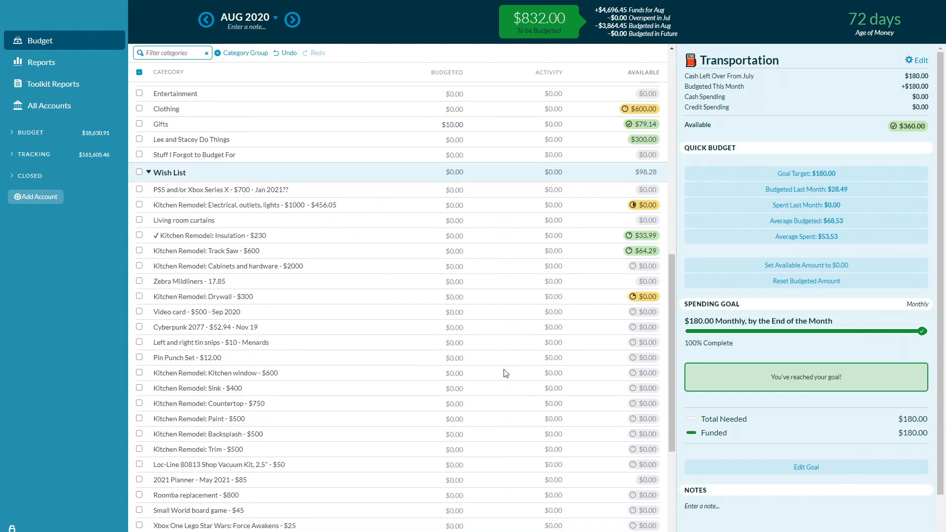
scroll(487, 356, "up", 1)
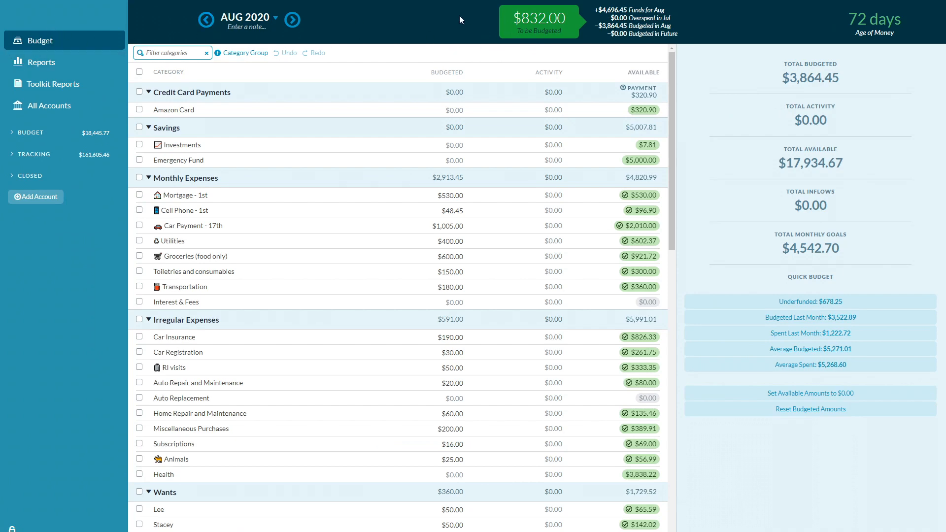
Step: In the July 2020 budget, add $416 to the budgeted amount for Car Payment - 17th
left_click(207, 21)
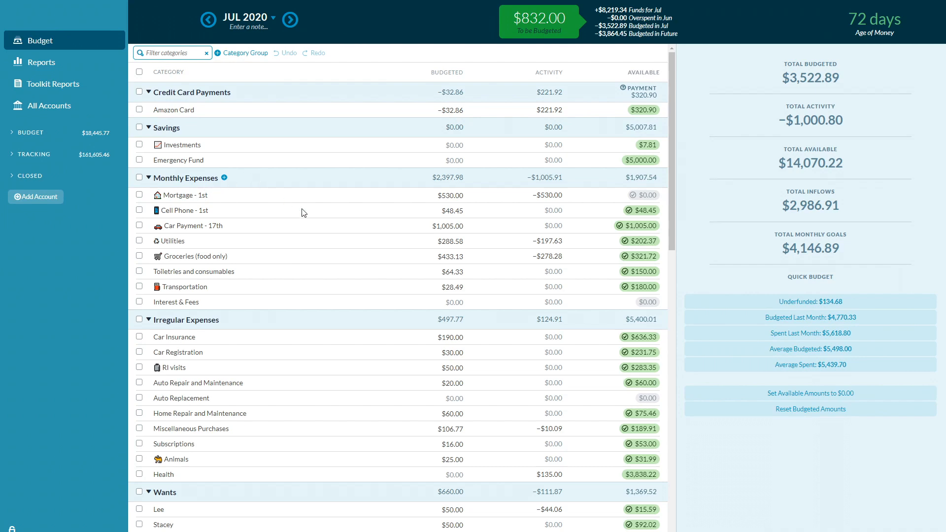
left_click(446, 225)
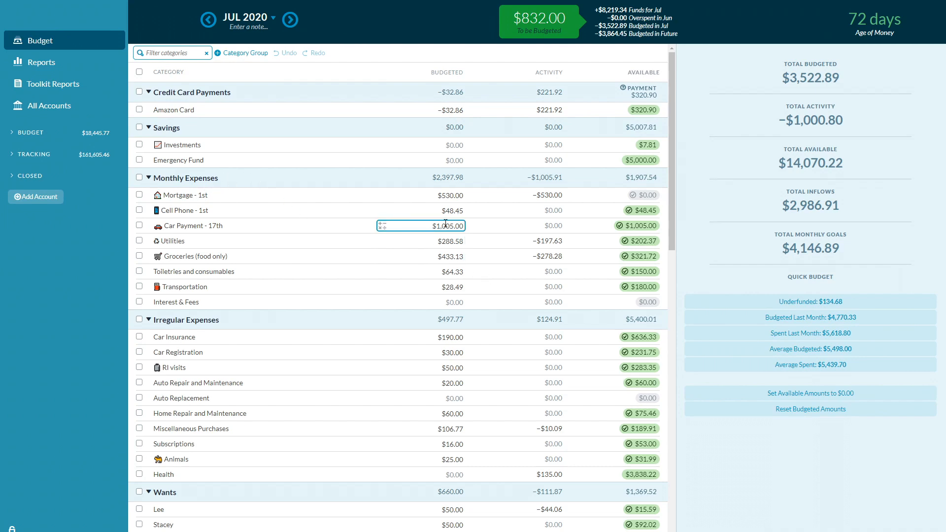
left_click(445, 224)
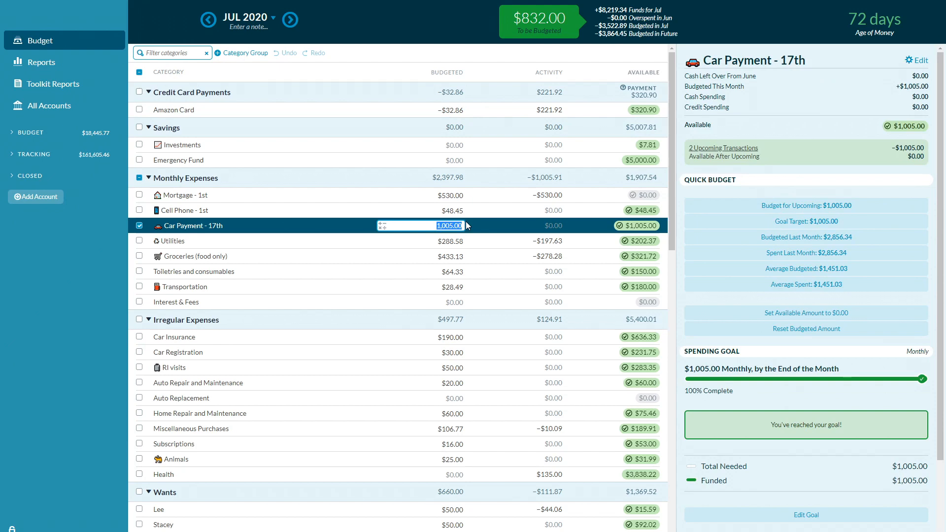
type("+416")
key("Return")
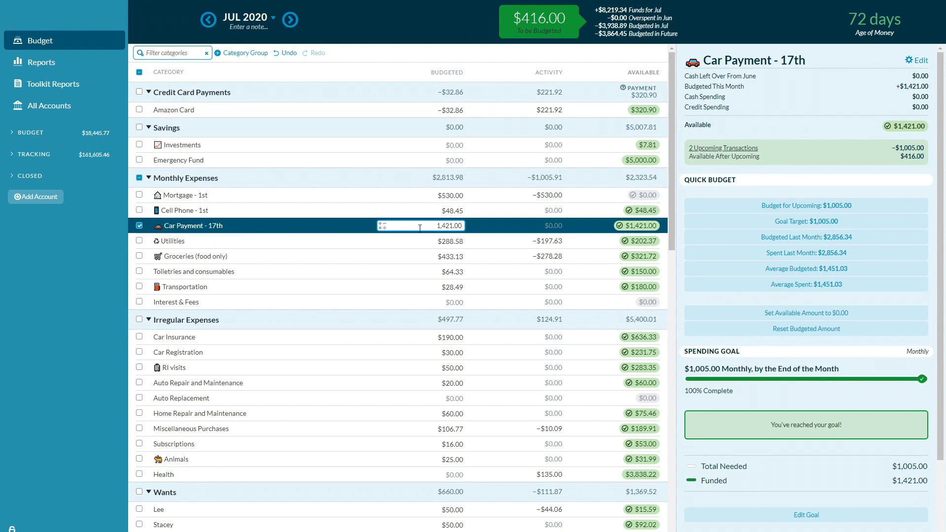
Step: In the July 2020 Wish List, budget $230 for Living room curtains
scroll(518, 325, "down", 1)
scroll(515, 332, "down", 2)
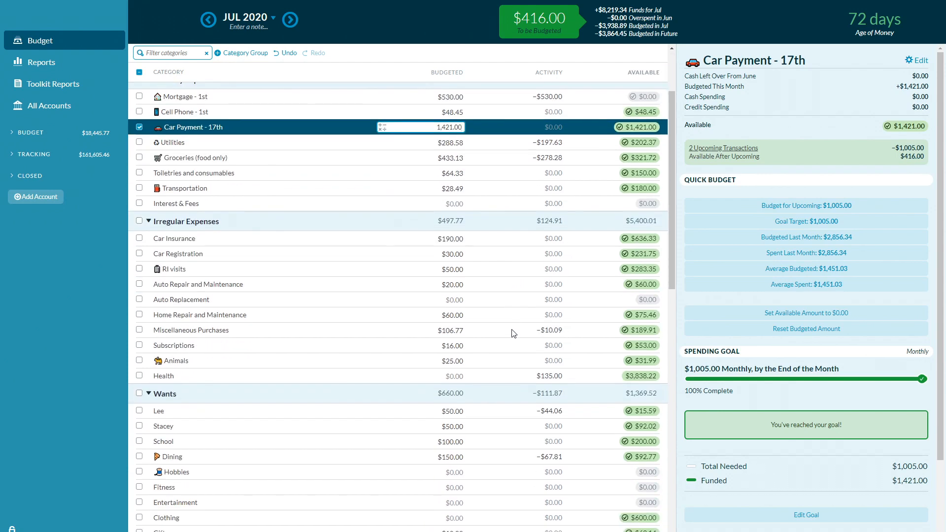
scroll(443, 329, "down", 2)
scroll(452, 341, "down", 1)
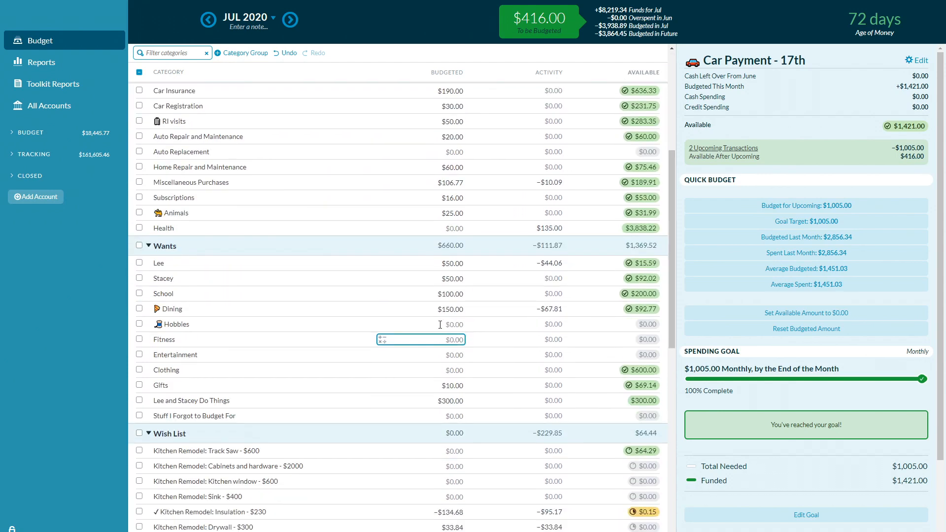
left_click(458, 281)
scroll(469, 291, "down", 6)
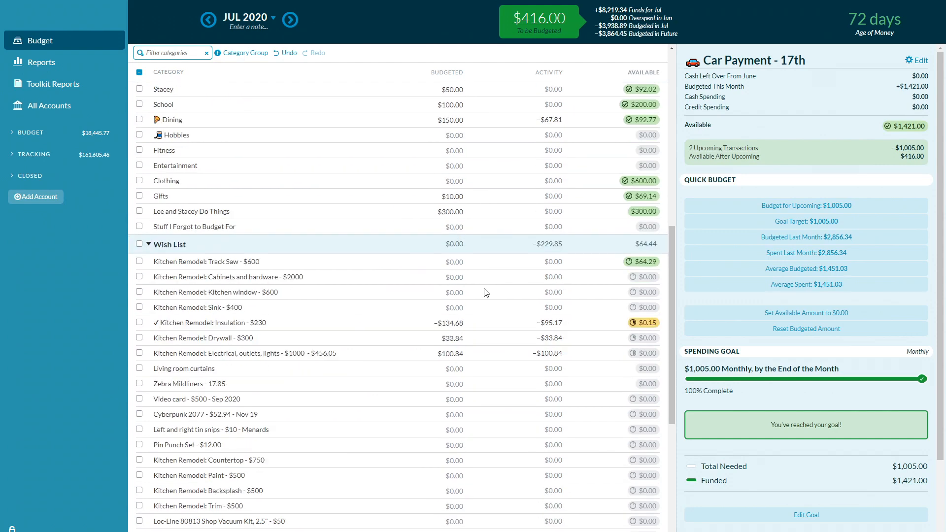
scroll(476, 294, "down", 1)
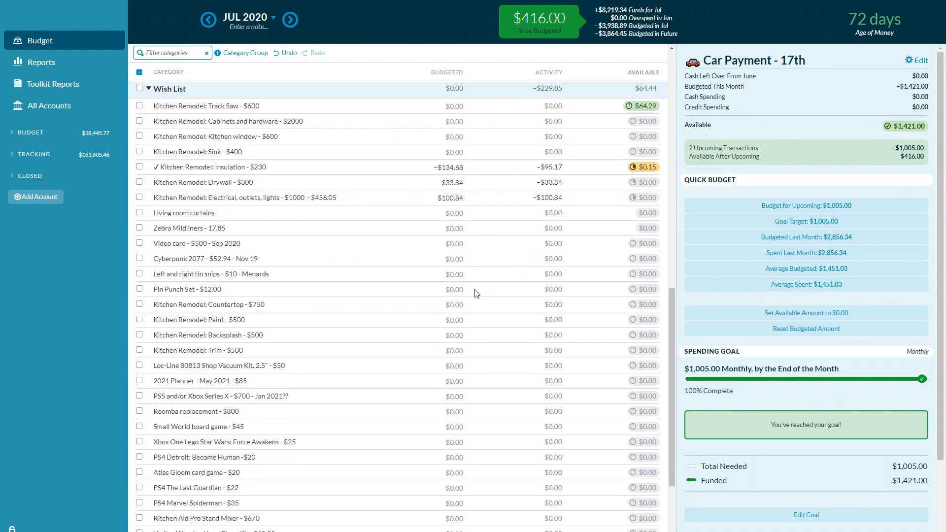
left_click(441, 183)
left_click(441, 197)
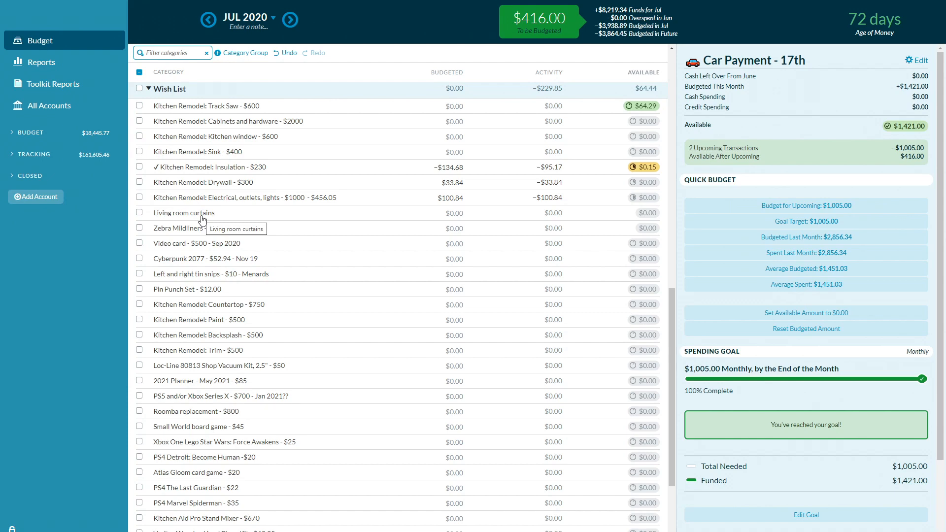
left_click(453, 213)
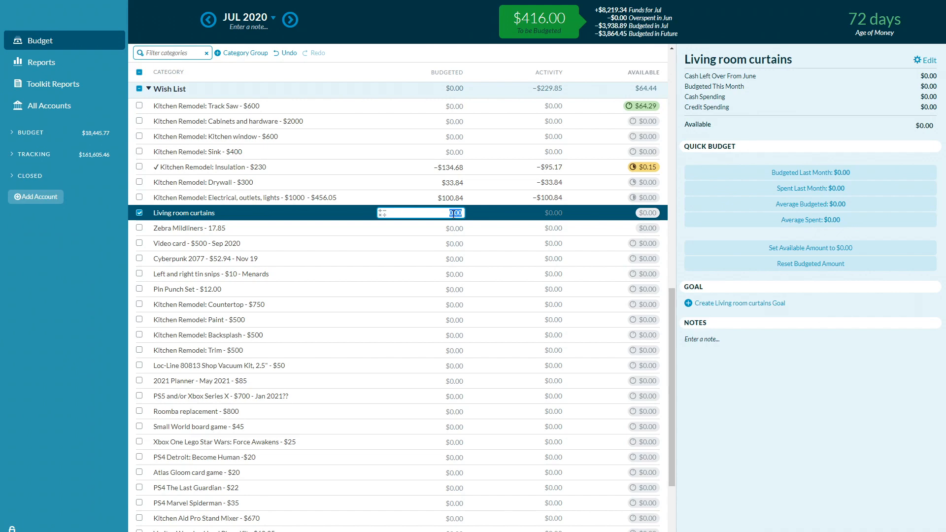
type("230")
key("Return")
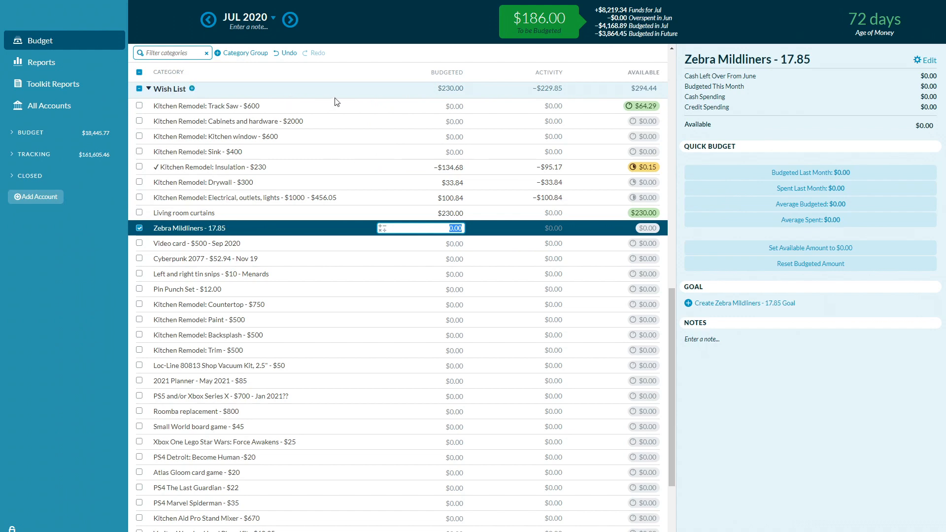
Step: Budget $186 for the Kitchen Remodel: Track Saw category in the Wish List
left_click(439, 106)
type("186")
key("Return")
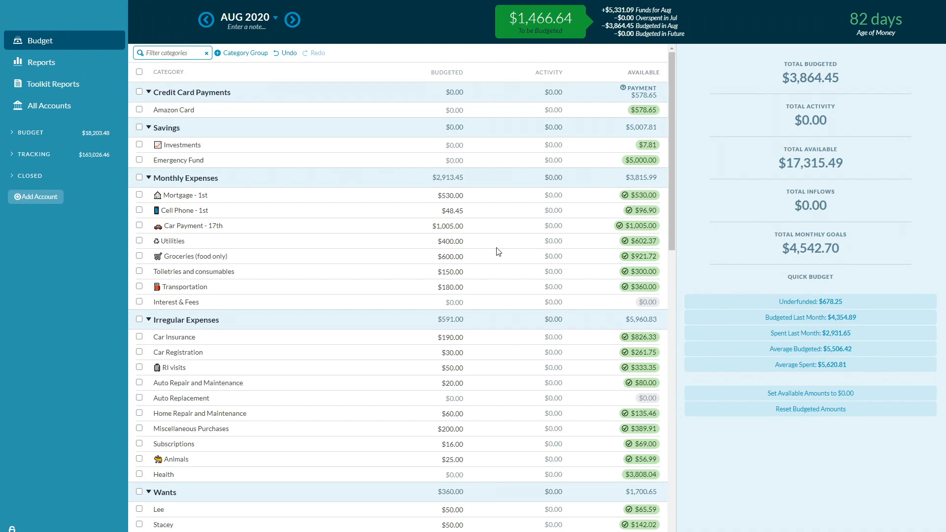
Step: Review the August 2020 budget from Monthly Expenses through the Wish List for categories that still need funding
scroll(490, 140, "down", 1)
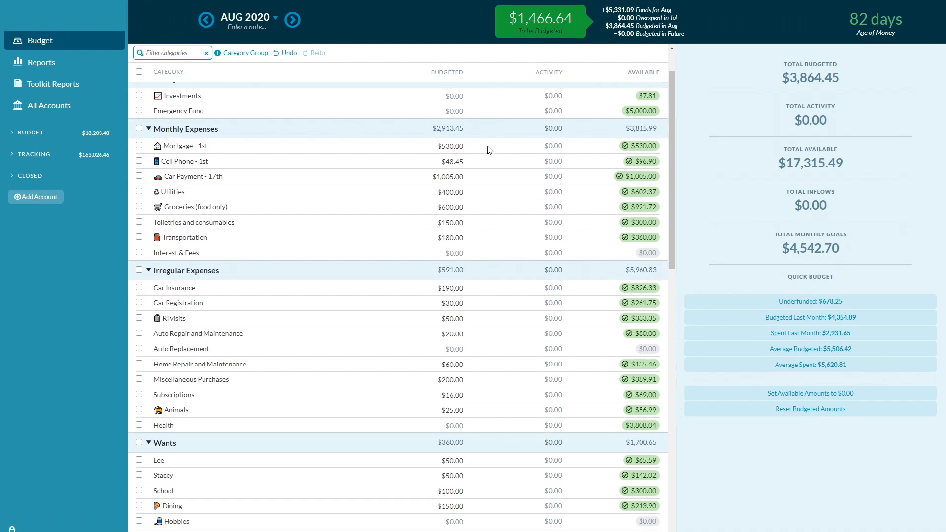
scroll(476, 230, "down", 2)
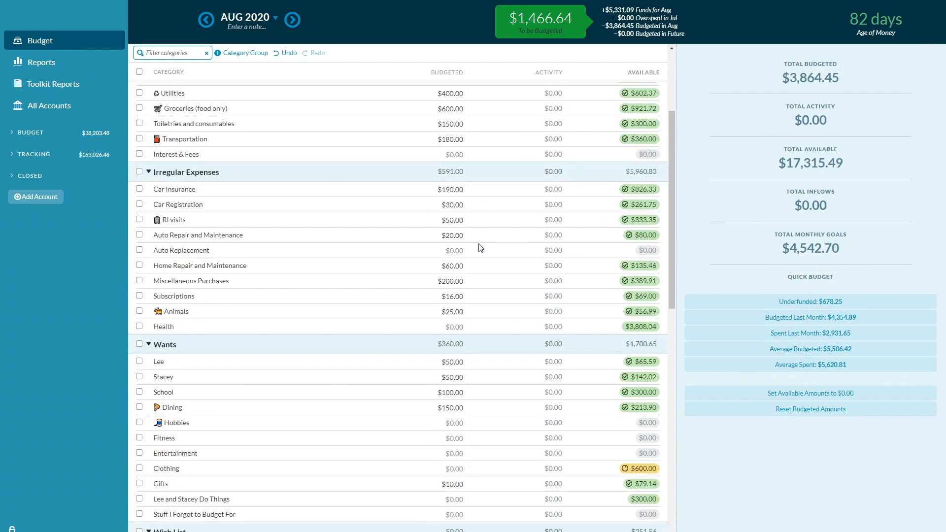
scroll(482, 264, "down", 1)
scroll(482, 295, "down", 3)
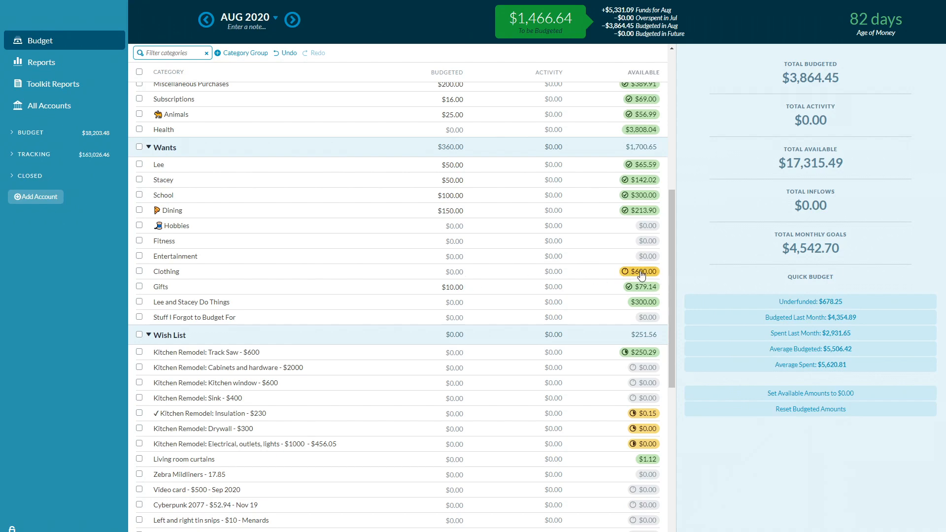
mouse_move(644, 278)
scroll(411, 444, "down", 6)
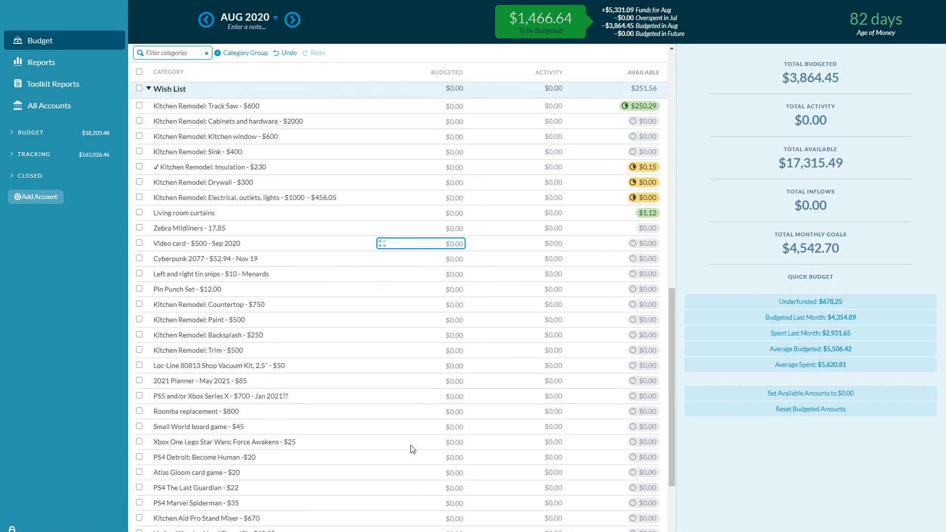
scroll(408, 445, "up", 3)
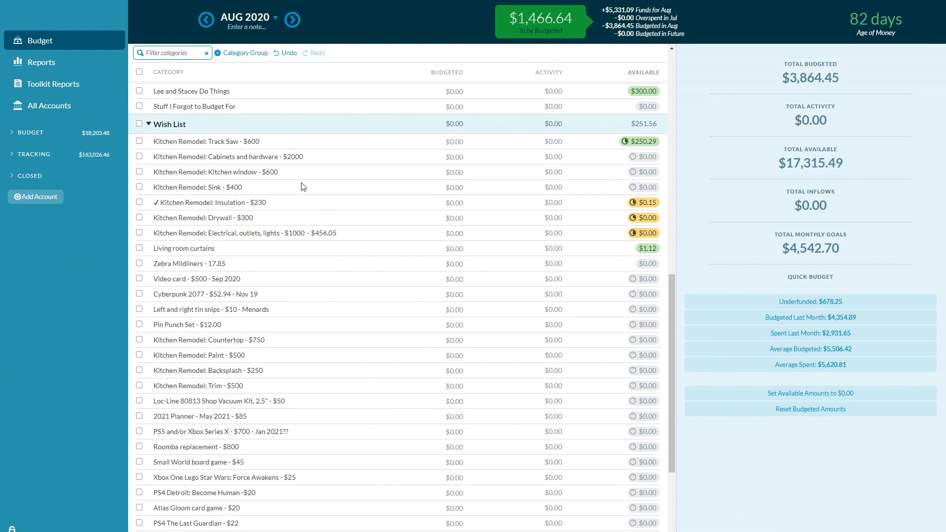
left_click(387, 218)
scroll(350, 227, "up", 5)
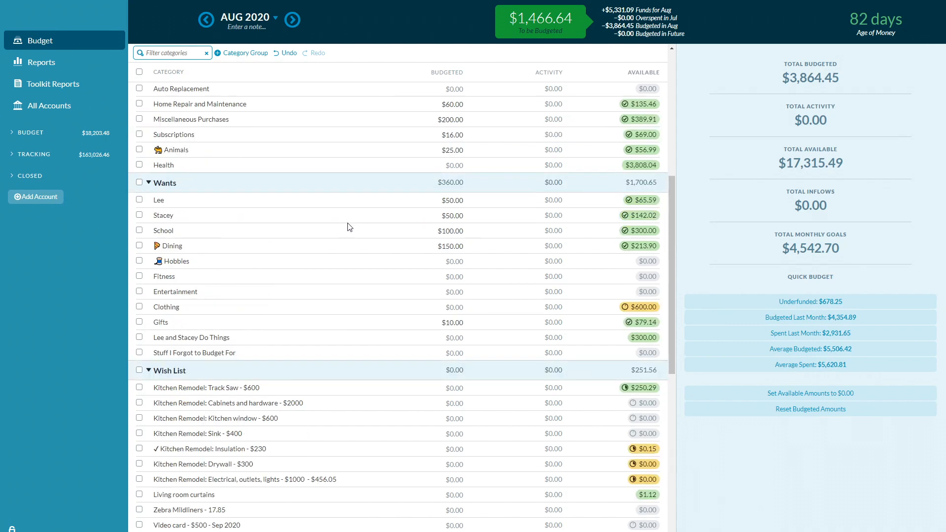
scroll(349, 227, "up", 6)
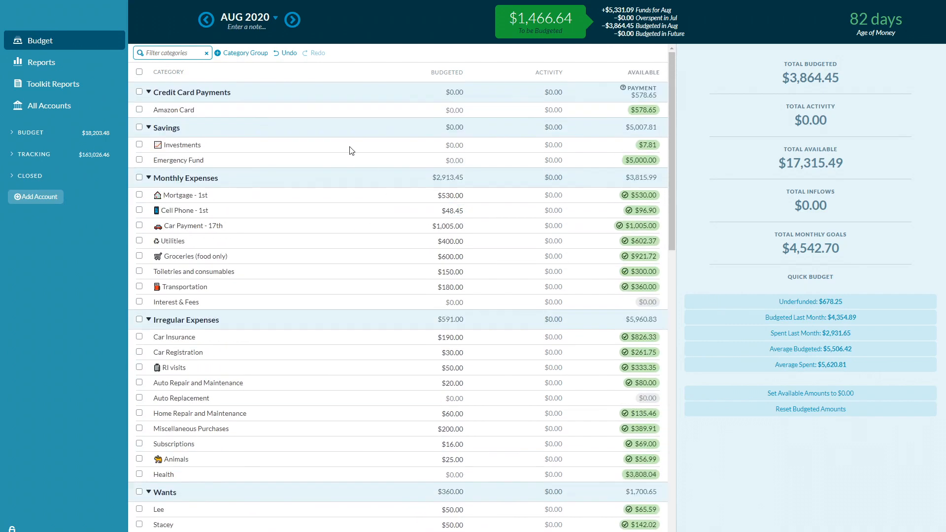
Step: Return to the July 2020 budget and add $733.32 to the budgeted amount for Car Payment - 17th
left_click(206, 20)
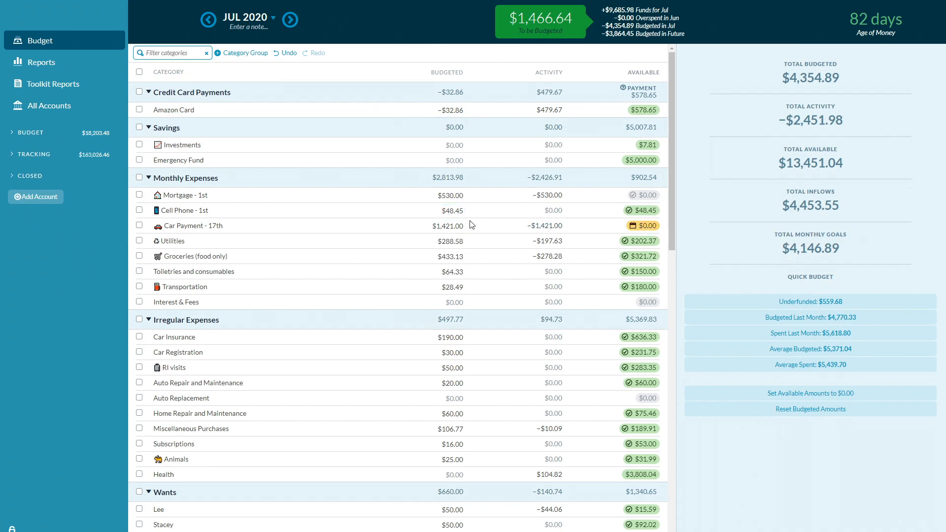
left_click(452, 227)
left_click(463, 227)
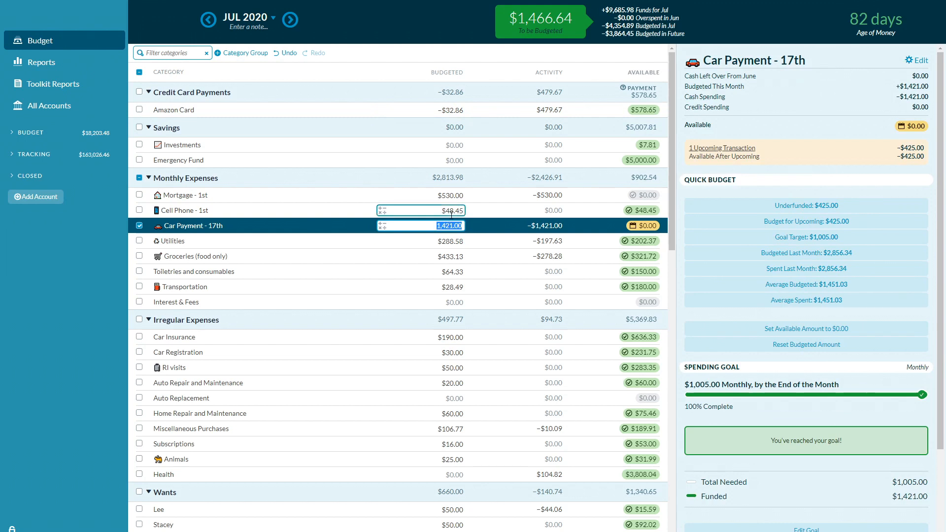
key("End")
type("+733.32")
key("Return")
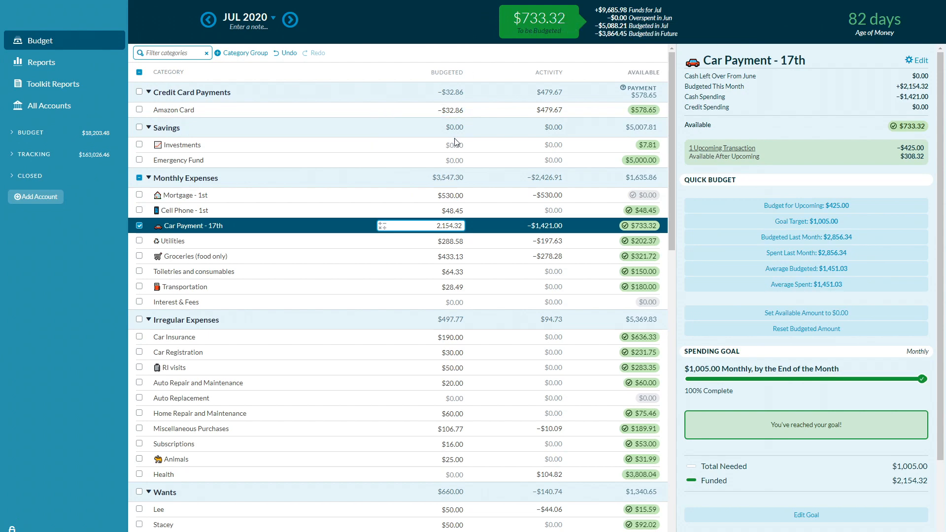
Step: Check the remaining goal amount for Kitchen Remodel: Track Saw in the Wish List and add $349.71 to its July budget
scroll(501, 220, "down", 6)
scroll(502, 220, "down", 5)
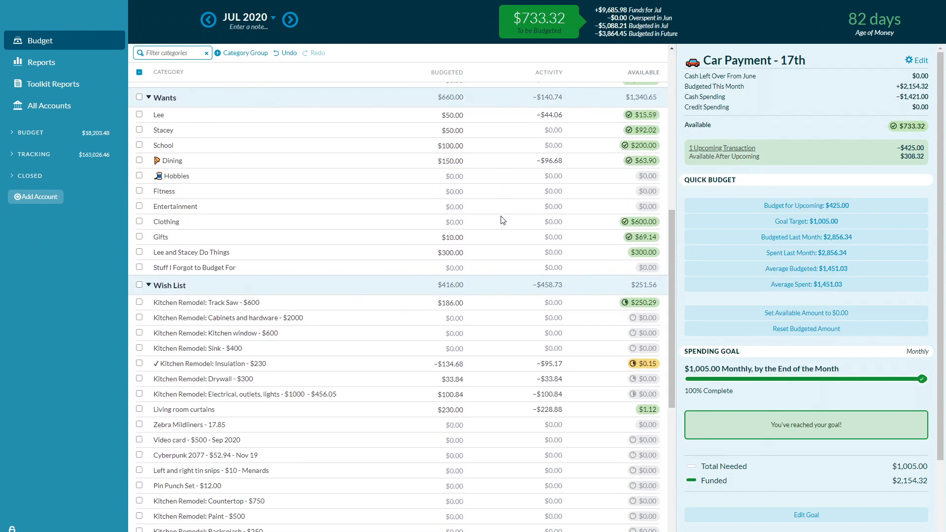
left_click(440, 155)
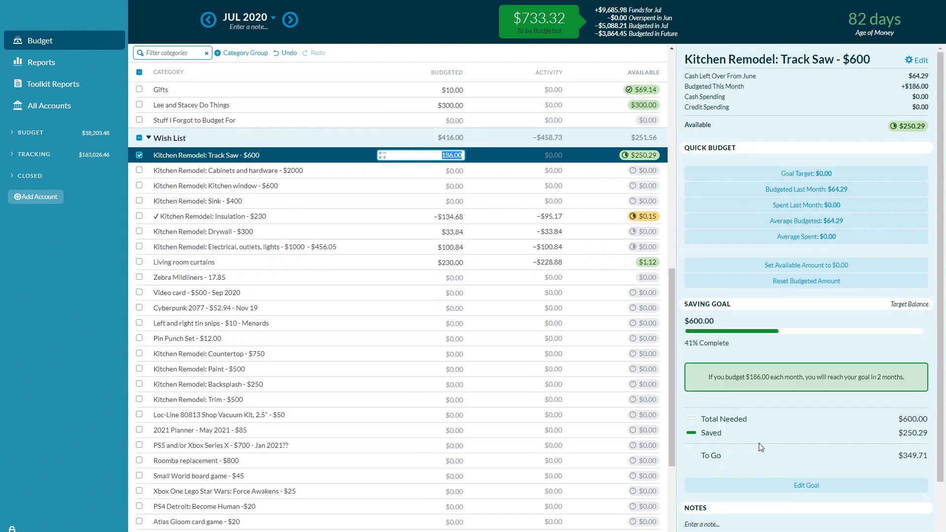
double_click(924, 458)
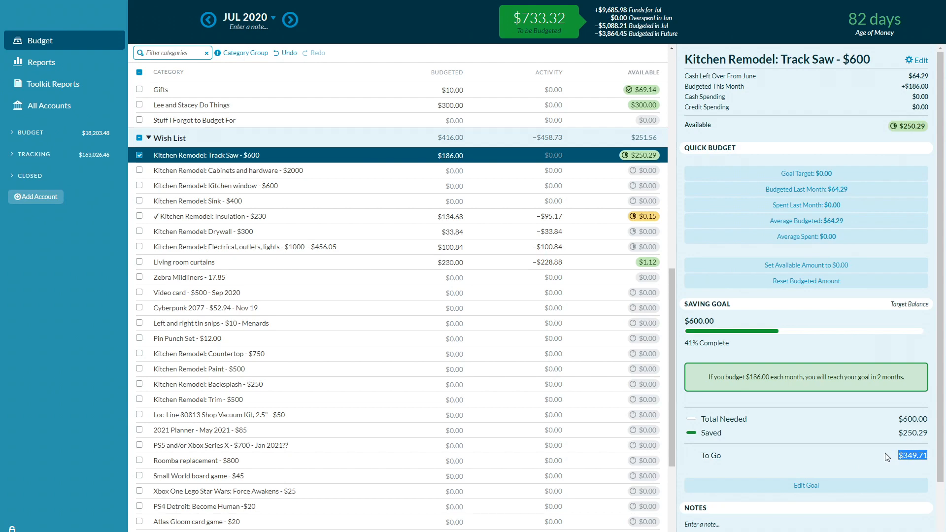
left_click(449, 155)
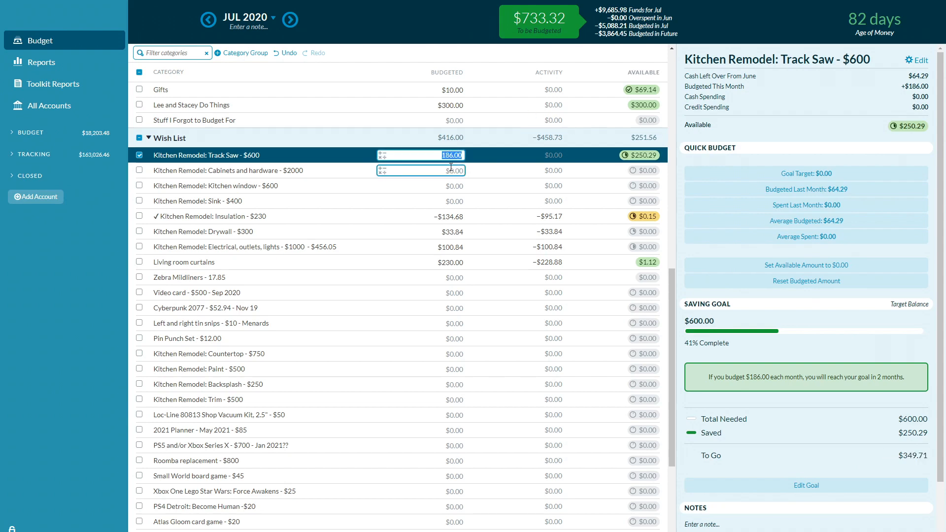
key("End")
type("+349")
type(".71")
key("Return")
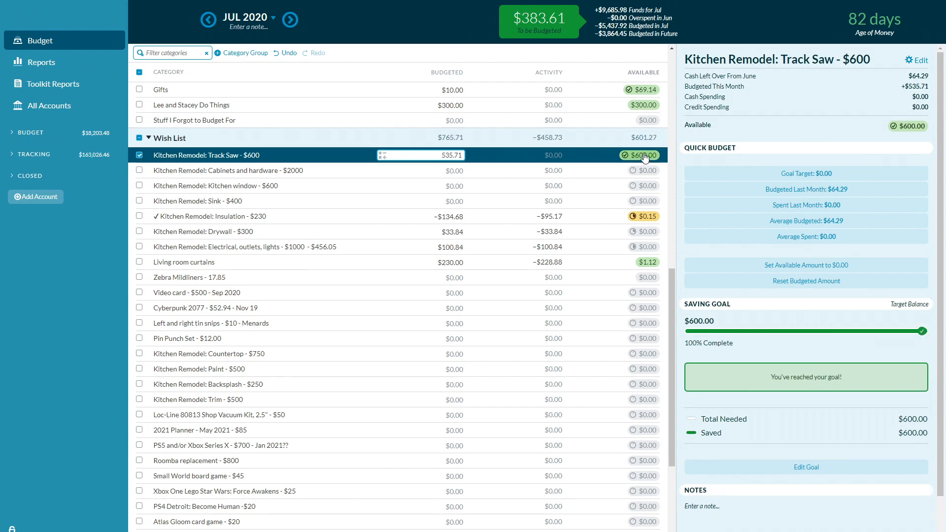
mouse_move(657, 159)
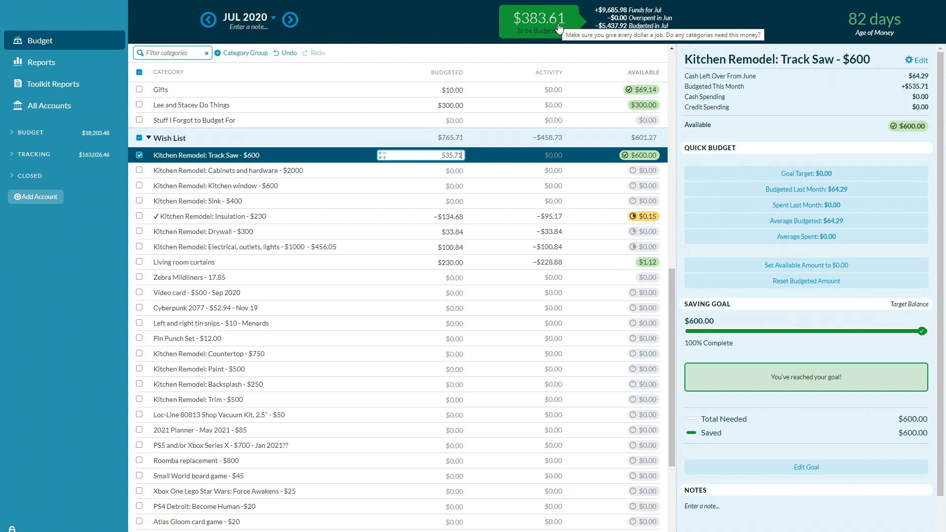
Step: Open the July budgeted amount of Kitchen Remodel: Cabinets and hardware for editing
left_click(439, 170)
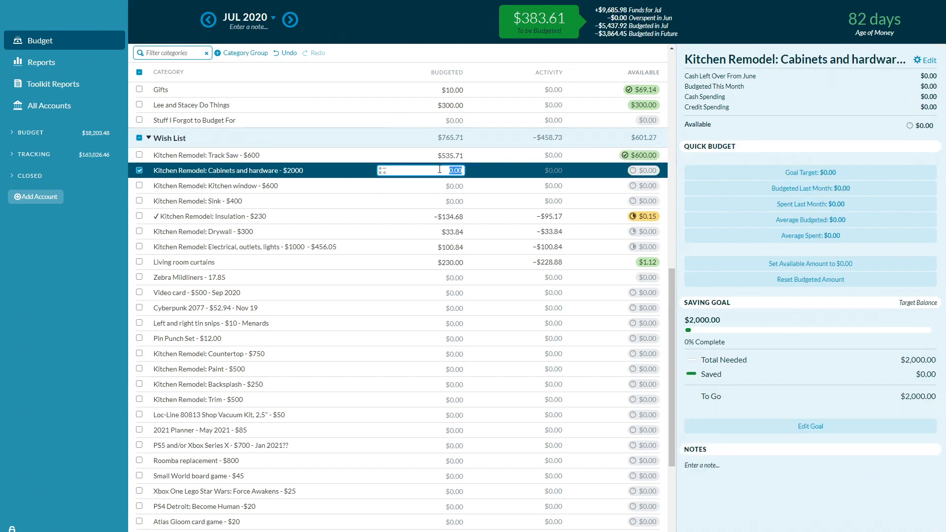